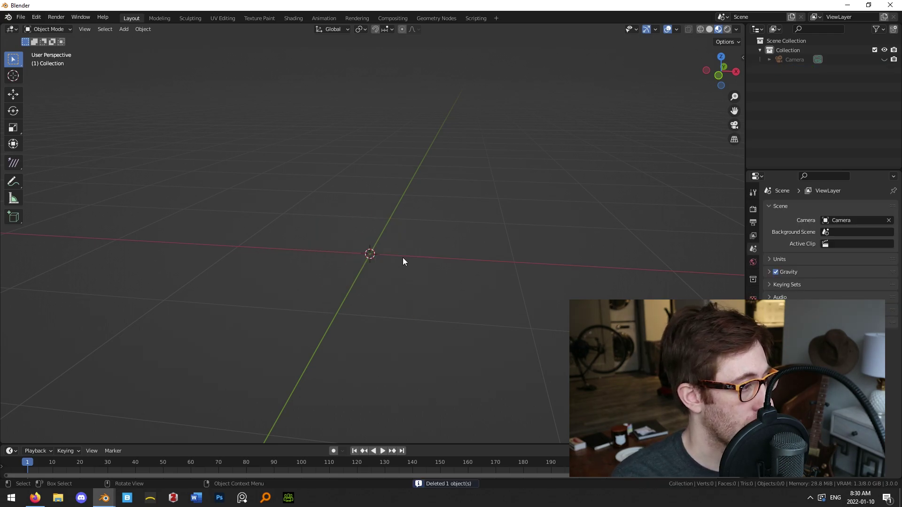
pyautogui.hotkey('shift', 'a')
pyautogui.moveTo(403, 376)
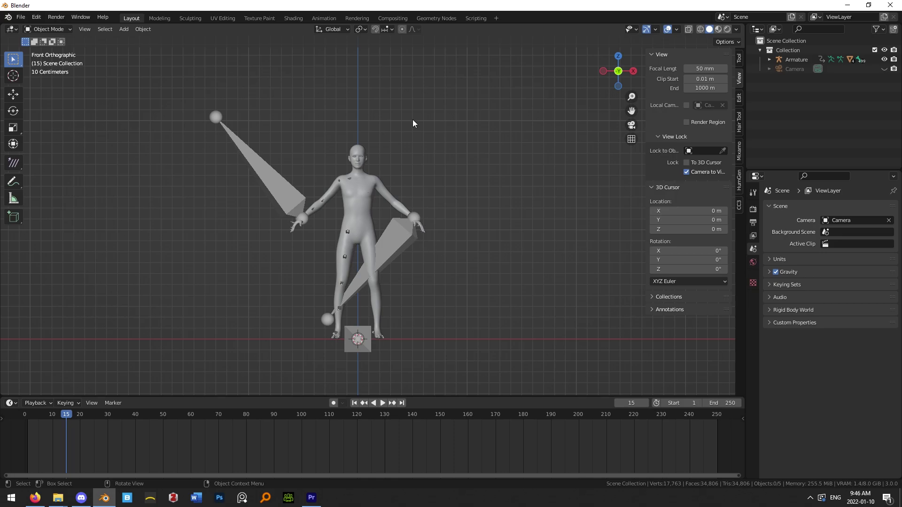
# - Hide the character's armature so only the body mesh shows, and switch the viewport to Material Preview shading
pyautogui.click(353, 202)
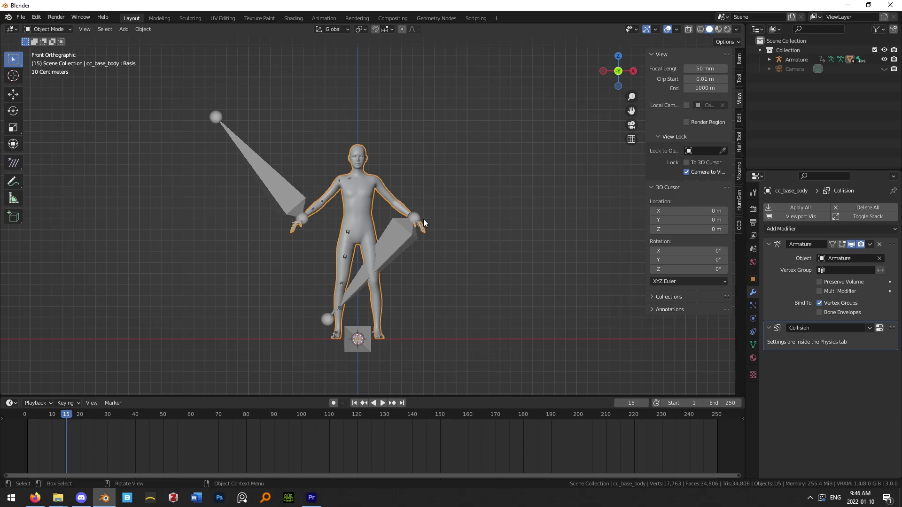
pyautogui.click(595, 205)
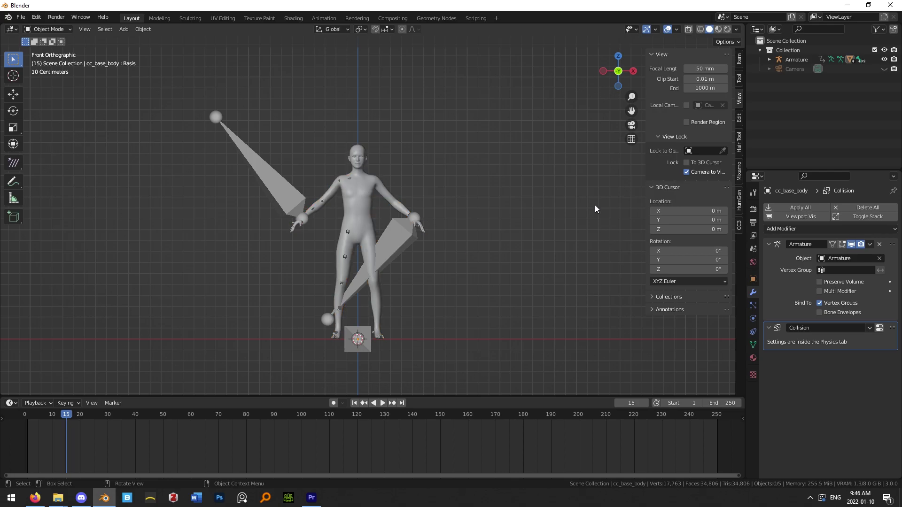
pyautogui.click(398, 259)
pyautogui.press('h')
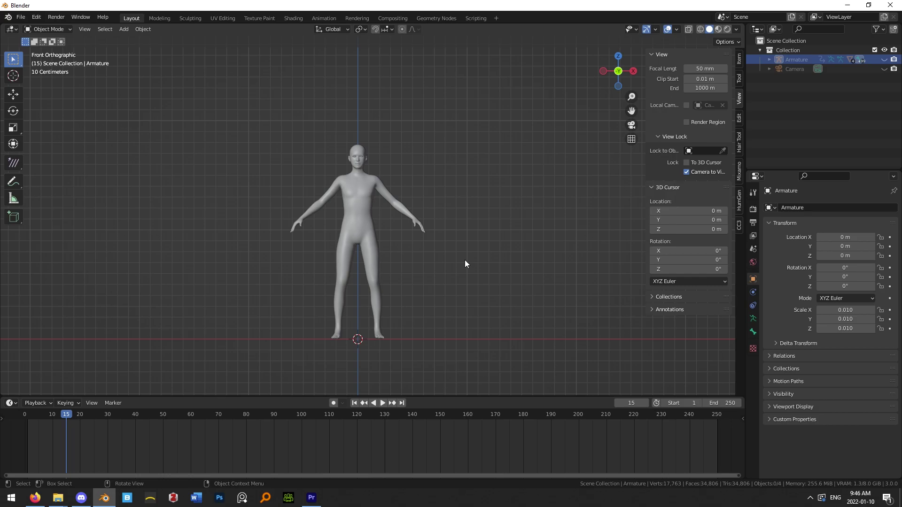
pyautogui.click(718, 29)
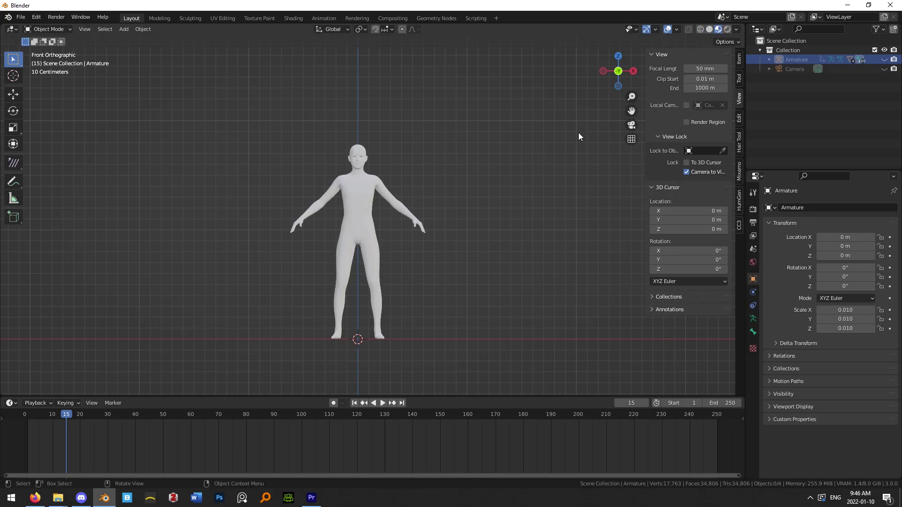
# - Import the Gambeson-Green-11 reference picture from the Desktop as an image plane
pyautogui.hotkey('shift', 'a')
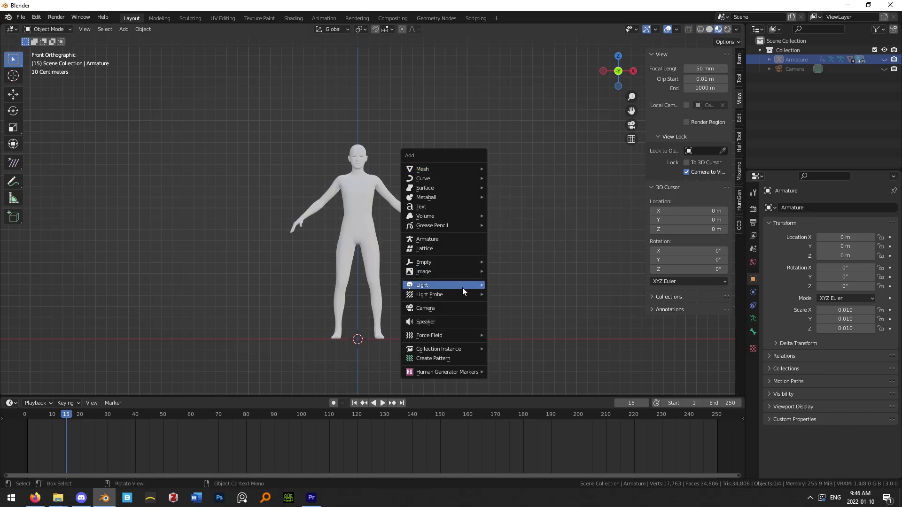
pyautogui.moveTo(445, 275)
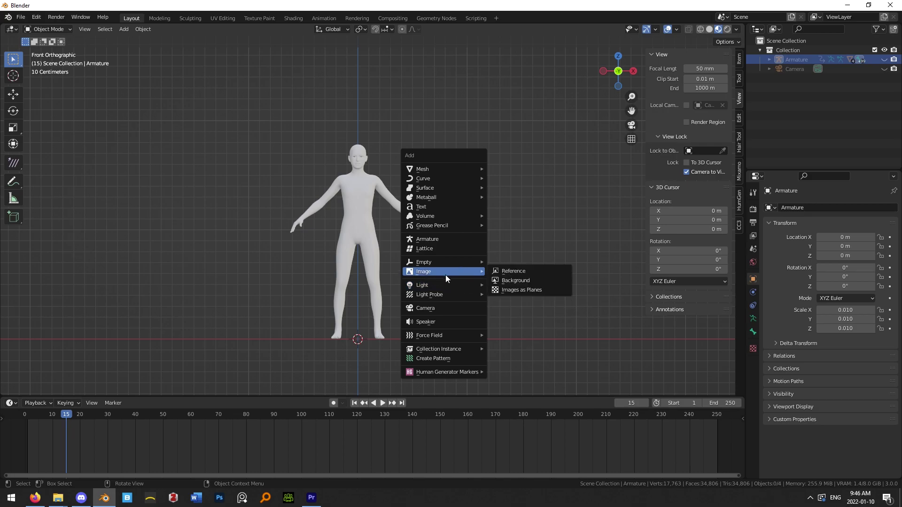
pyautogui.click(508, 288)
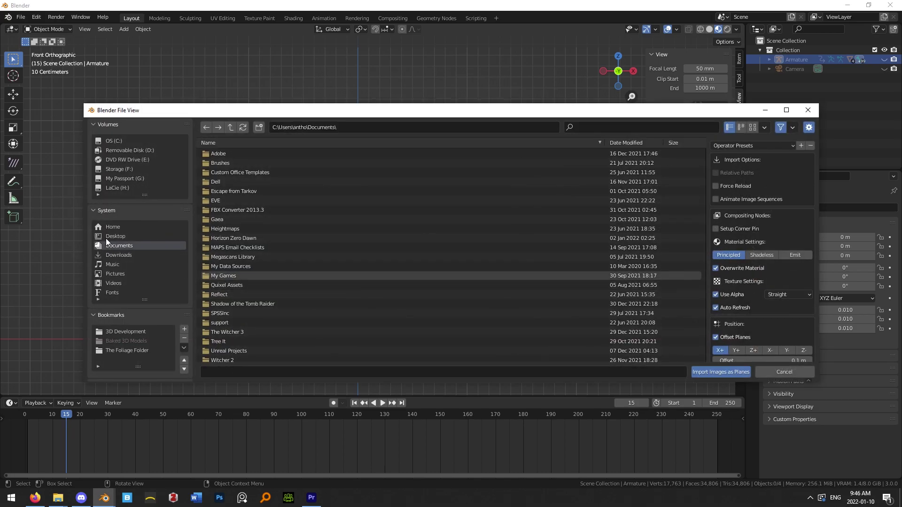
pyautogui.click(108, 236)
pyautogui.doubleClick(244, 304)
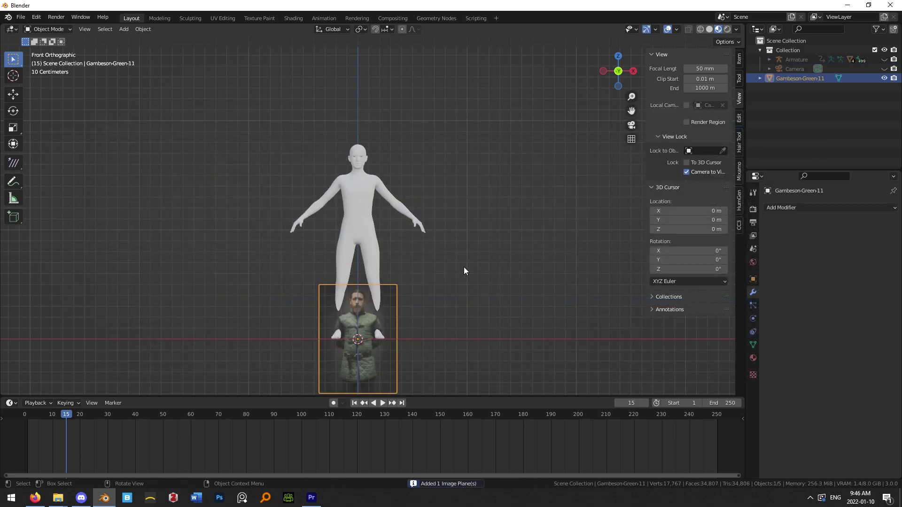
# - Move the gambeson reference image off the character to the empty space beside it at torso height, and inspect it
pyautogui.press('g')
pyautogui.click(549, 174)
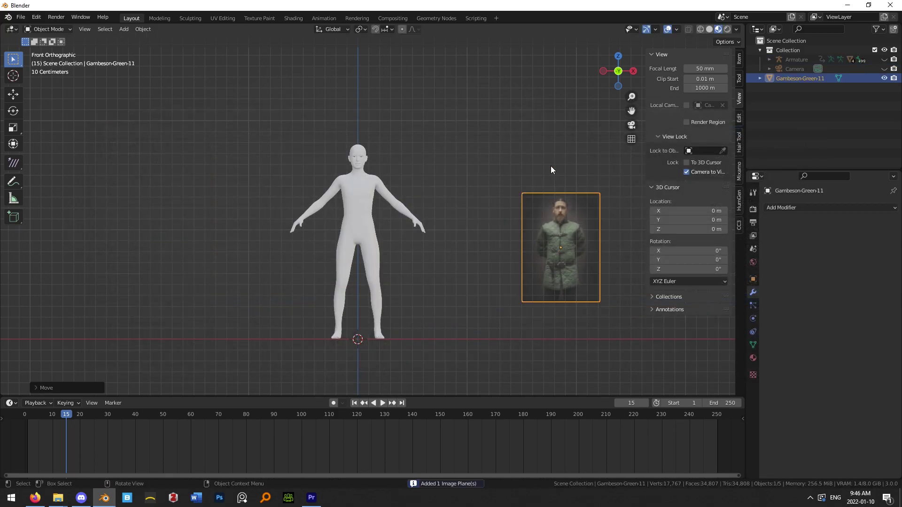
pyautogui.click(553, 171)
pyautogui.keyDown('shift'); pyautogui.moveTo(610, 231); pyautogui.dragTo(492, 215, button='middle'); pyautogui.keyUp('shift')
pyautogui.scroll(3, 442, 249)
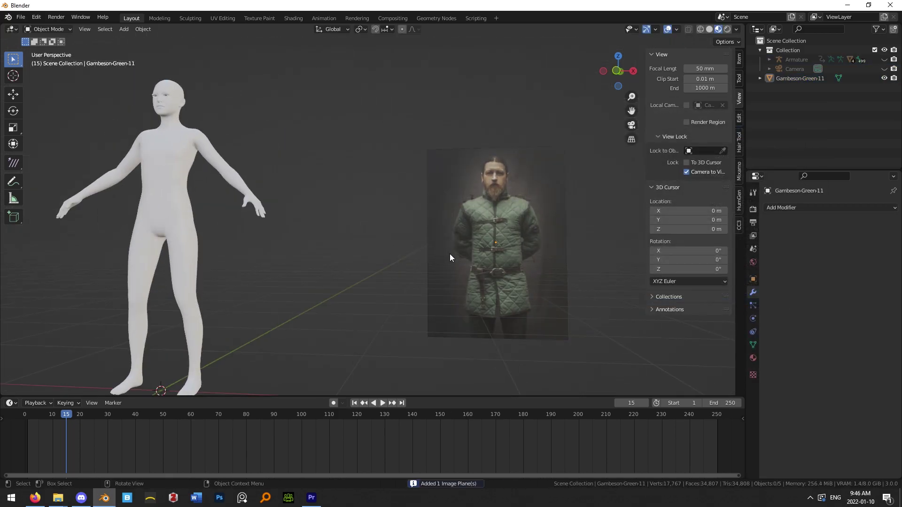
pyautogui.scroll(4, 450, 256)
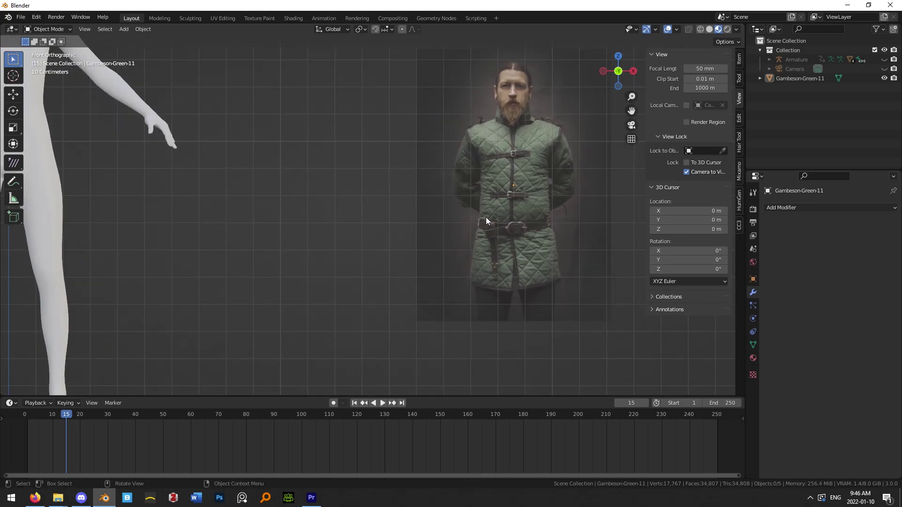
pyautogui.scroll(-4, 486, 216)
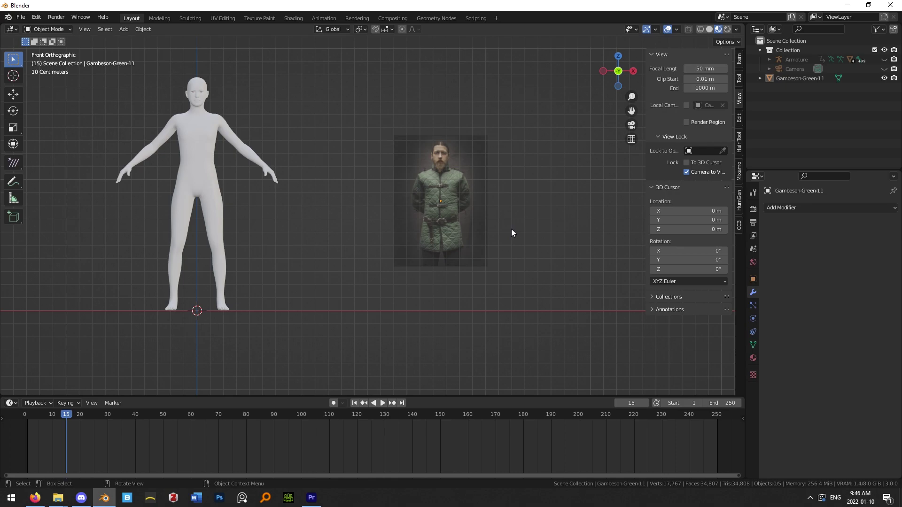
# - Show the Selectable restriction toggle in the outliner and make the Gambeson-Green-11 image plane unselectable
pyautogui.click(445, 167)
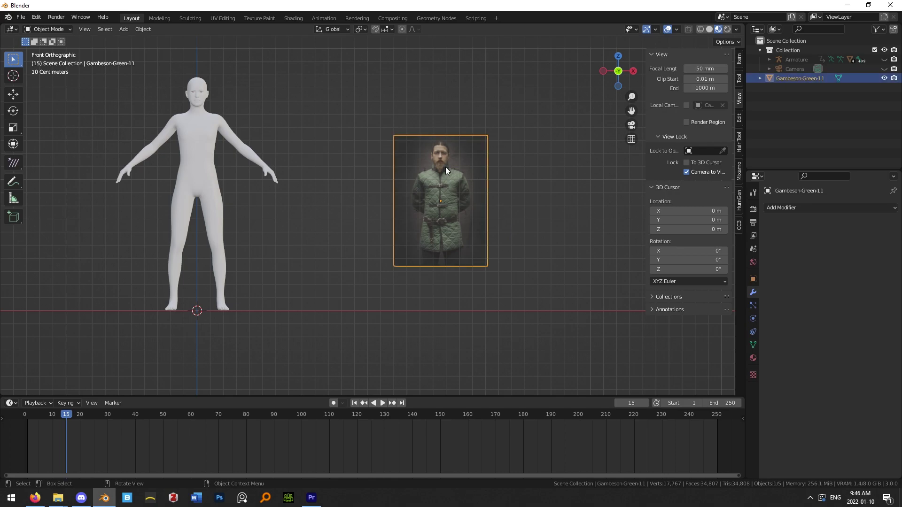
pyautogui.click(876, 29)
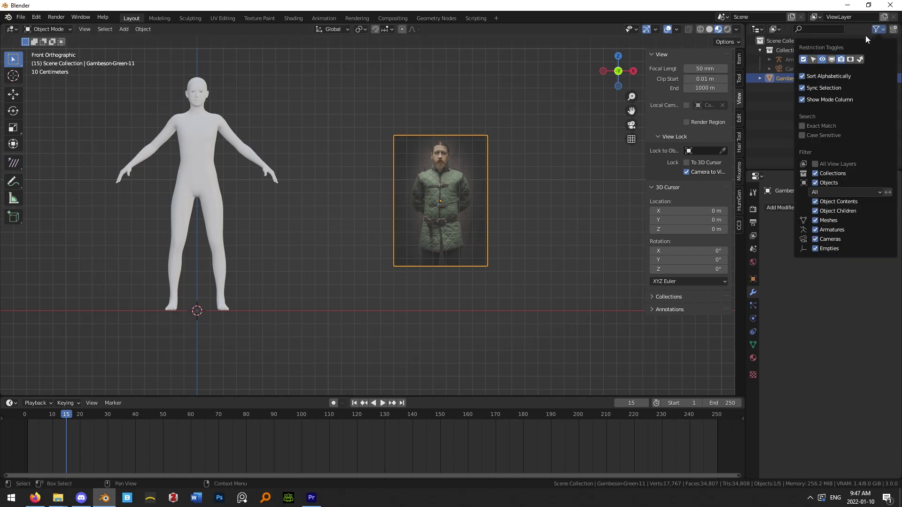
pyautogui.click(812, 58)
pyautogui.click(583, 207)
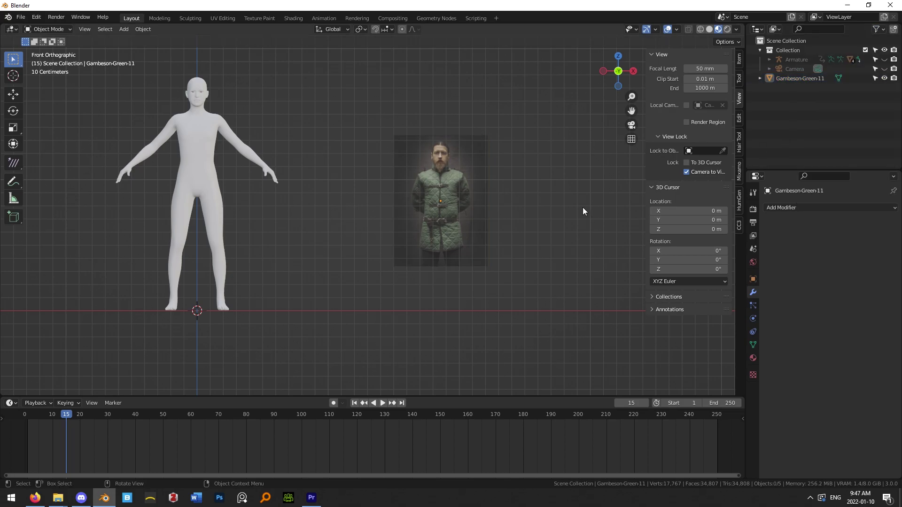
pyautogui.click(456, 186)
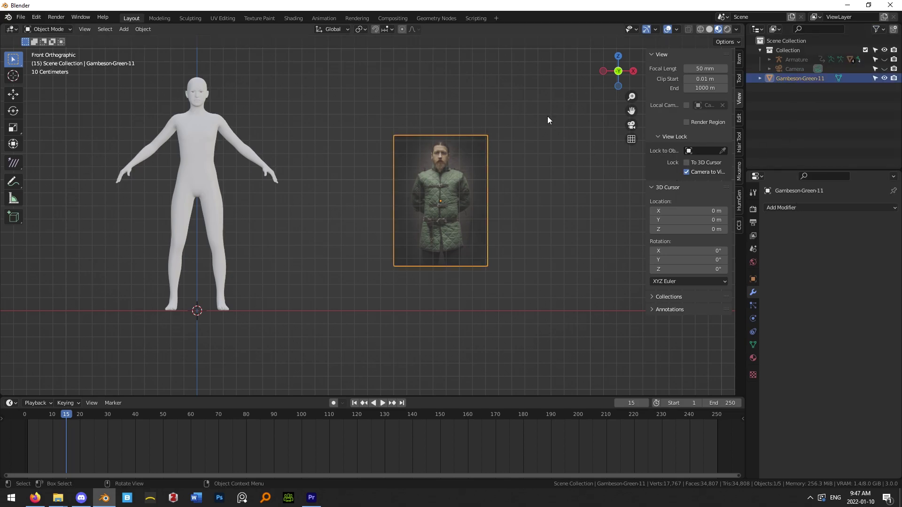
pyautogui.click(875, 78)
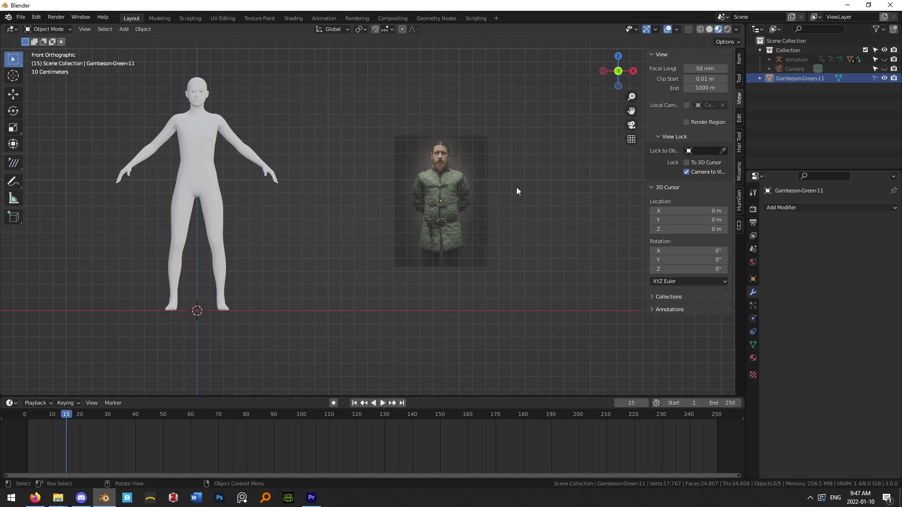
# - Add a mesh plane and rotate it 90 degrees about the X axis so it faces the front view
pyautogui.hotkey('shift', 'a')
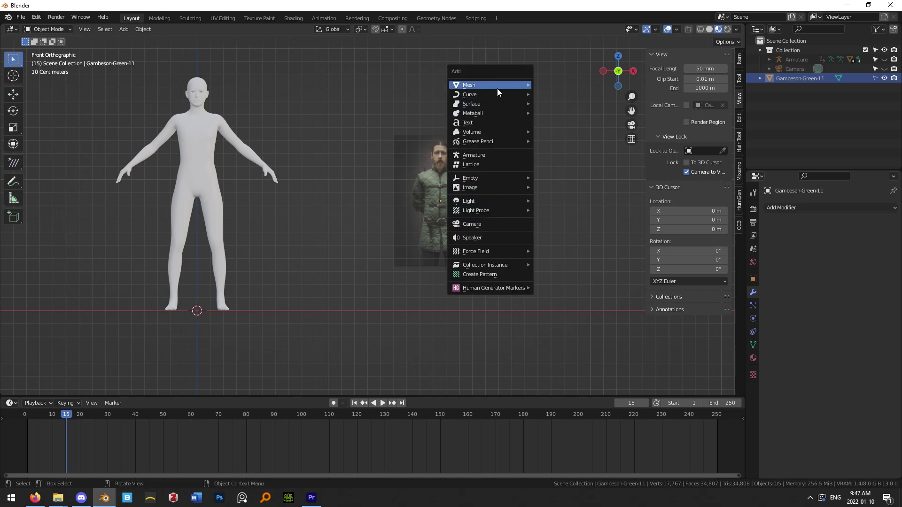
pyautogui.moveTo(497, 88)
pyautogui.click(556, 85)
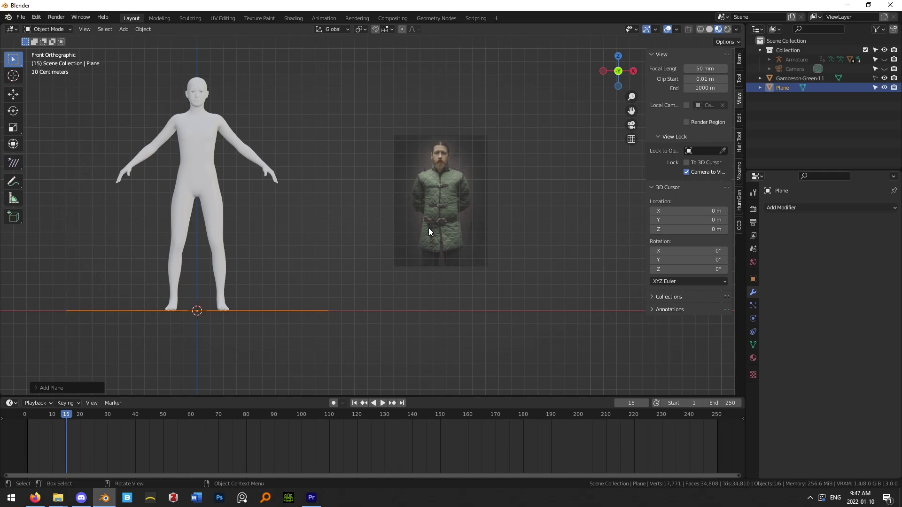
pyautogui.write('rx90')
pyautogui.press('Return')
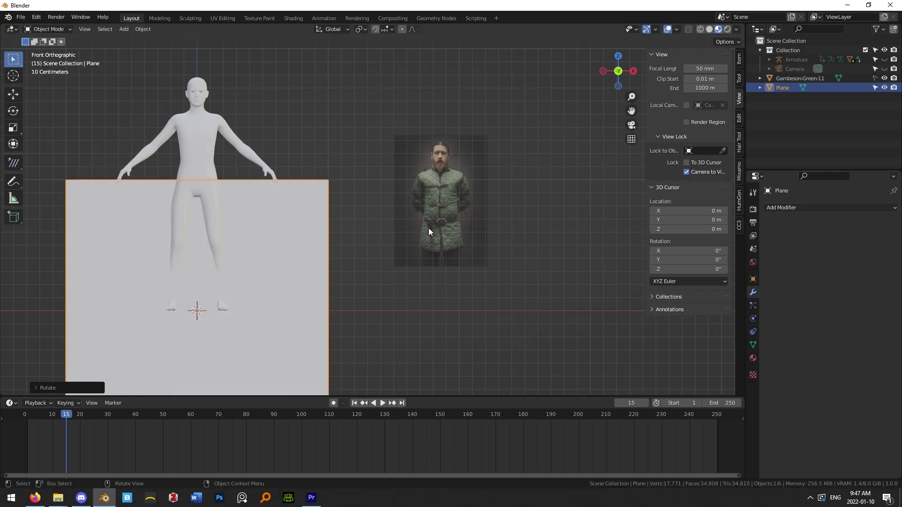
# - Move the plane in front of the reference image and scale it down to cover the left half of the gambeson's skirt
pyautogui.press('g')
pyautogui.click(594, 334)
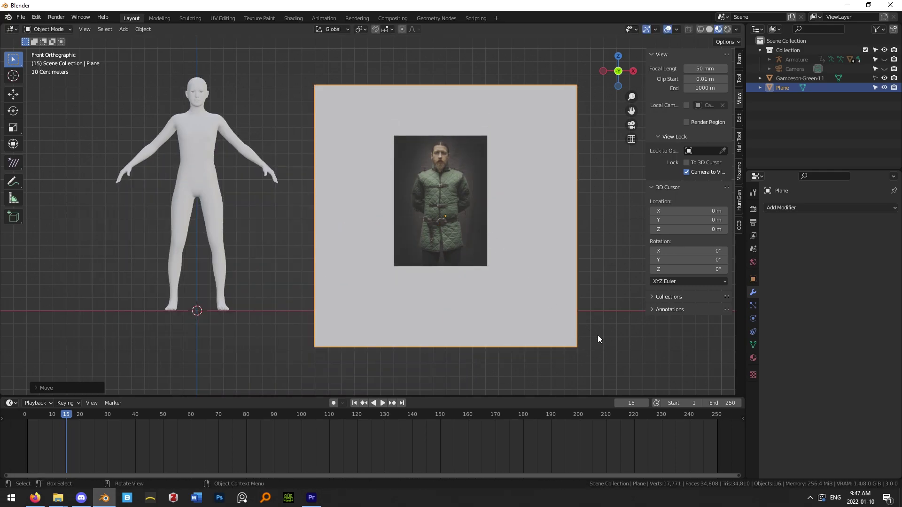
pyautogui.press('s')
pyautogui.click(460, 234)
pyautogui.moveTo(459, 233); pyautogui.dragTo(444, 264, button='middle')
pyautogui.press('KP_1')
pyautogui.scroll(3, 491, 279)
pyautogui.scroll(5, 492, 280)
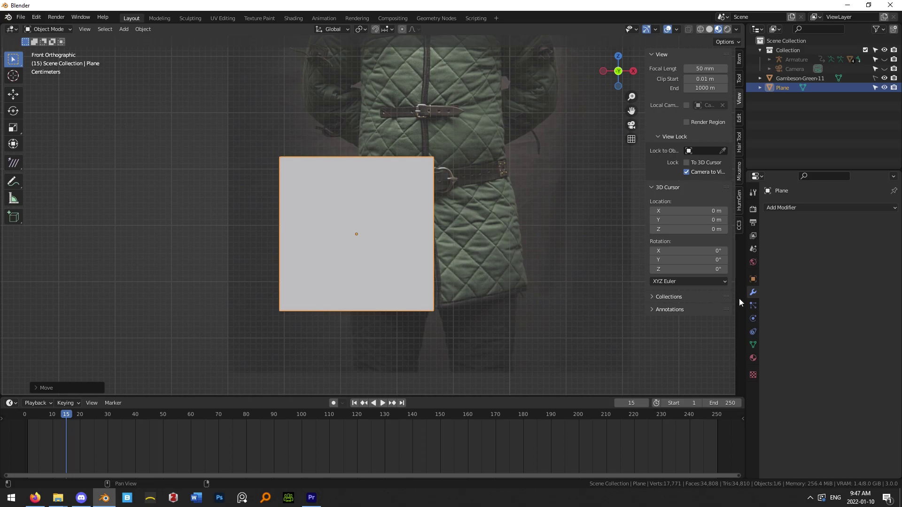
# - Add an X-axis Mirror modifier to the plane and move only its origin along X to the edge at the gambeson's centre line
pyautogui.click(781, 208)
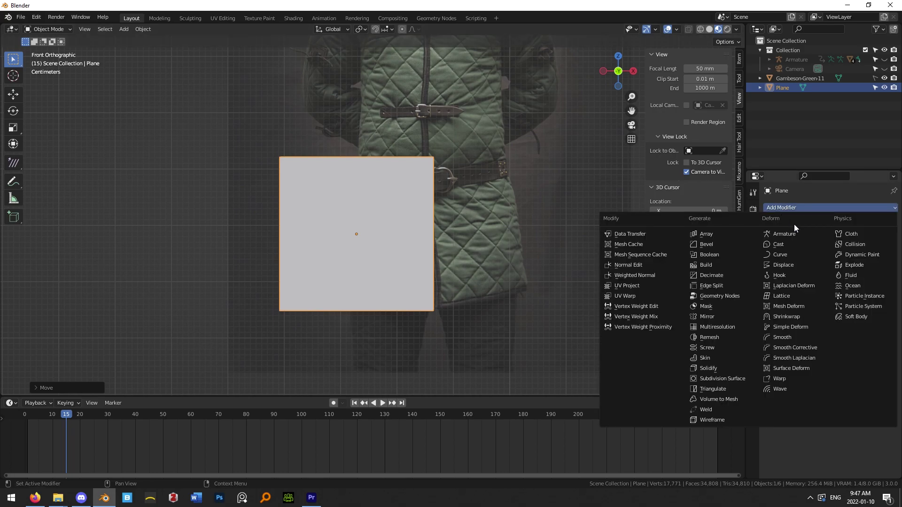
pyautogui.click(732, 319)
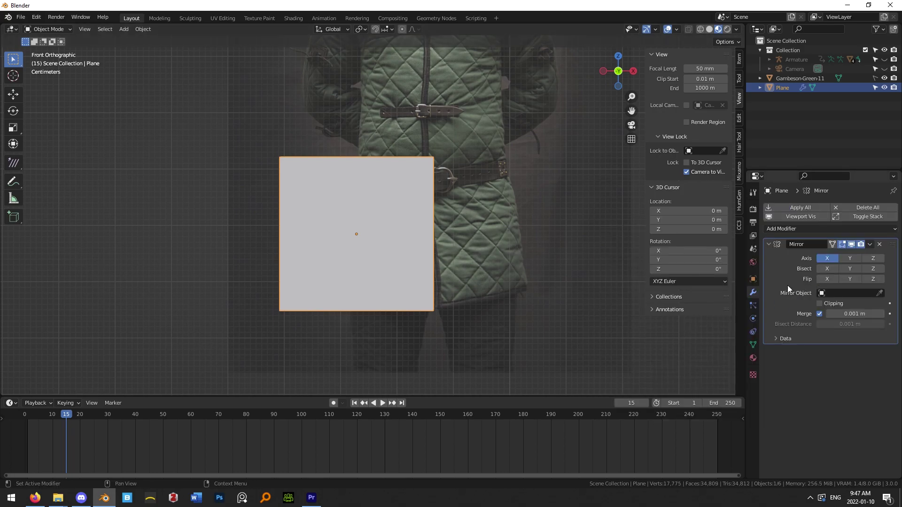
pyautogui.click(719, 42)
pyautogui.click(723, 69)
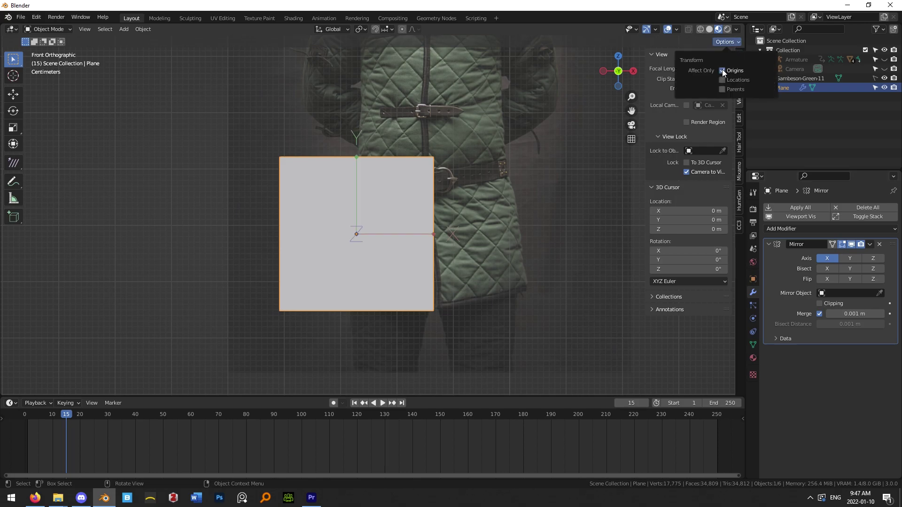
pyautogui.press('g')
pyautogui.press('x')
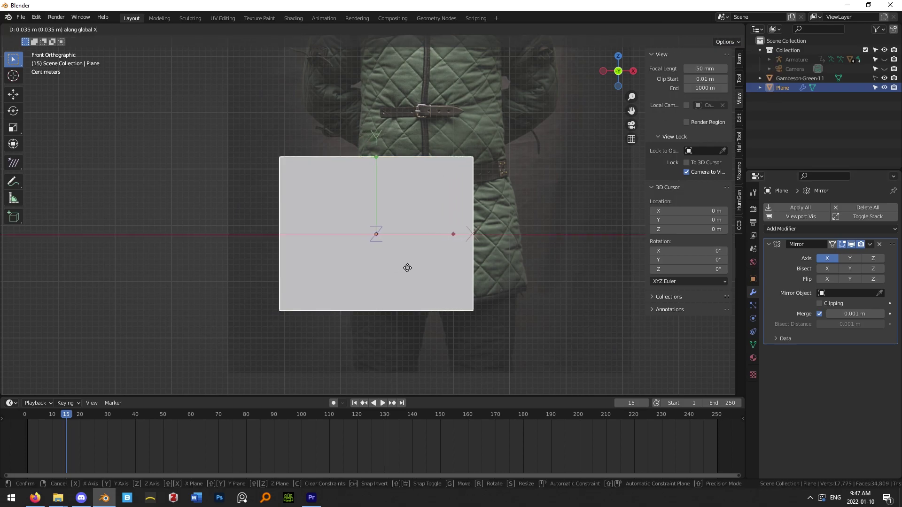
pyautogui.click(456, 269)
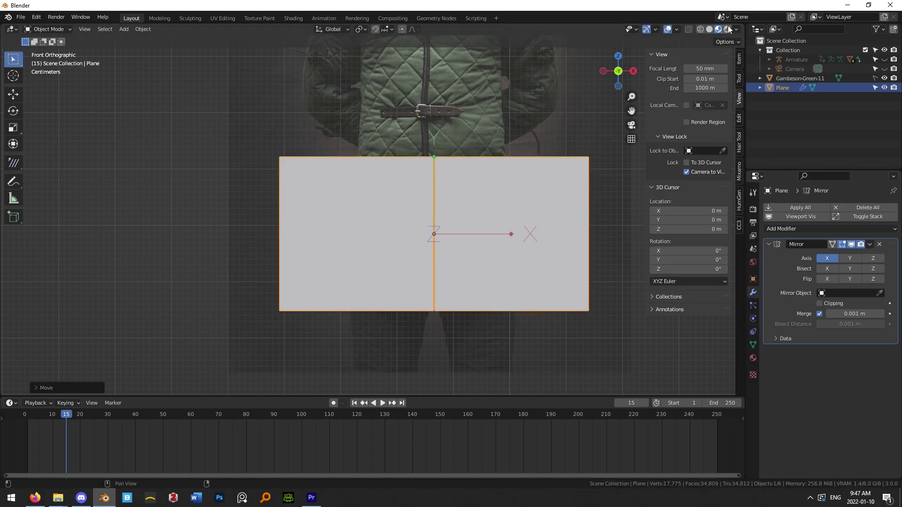
pyautogui.click(739, 42)
pyautogui.click(722, 71)
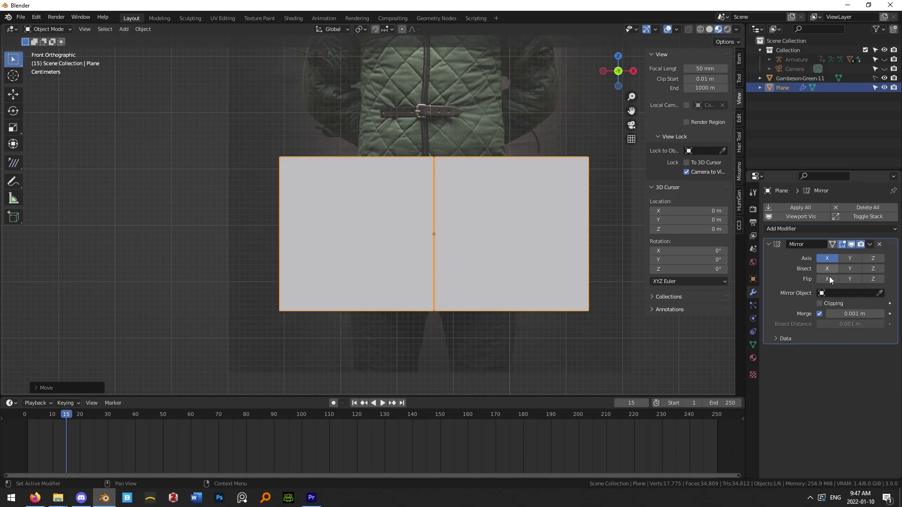
# - Enable mirror Clipping, turn off proportional editing, and move the plane's two centre vertices along X to close the seam between the halves
pyautogui.click(482, 127)
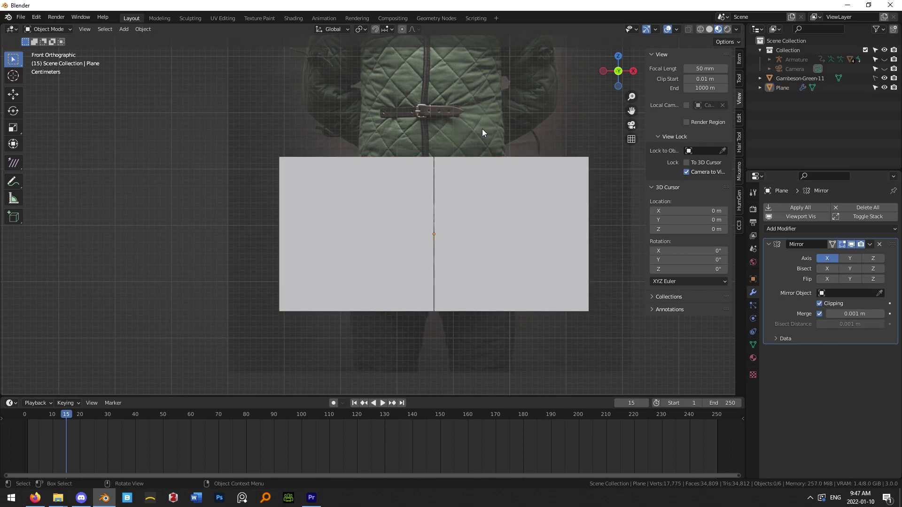
pyautogui.click(376, 209)
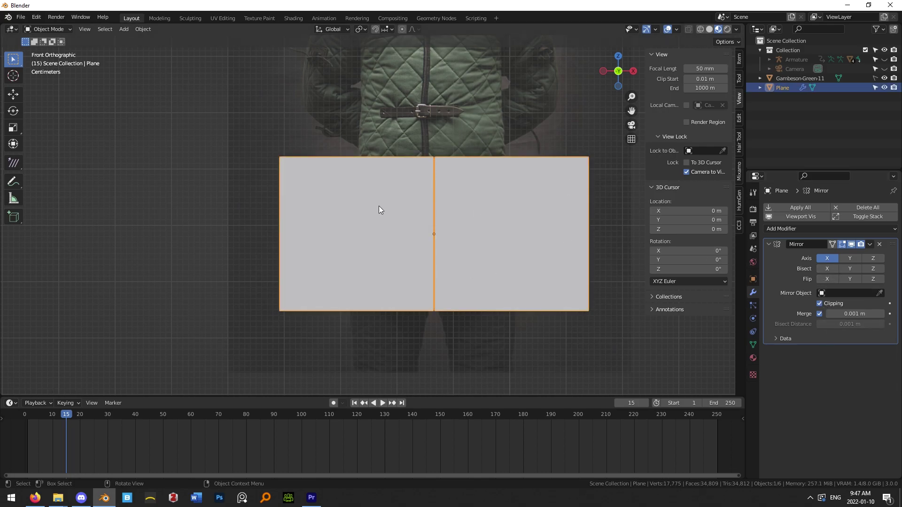
pyautogui.press('Tab')
pyautogui.moveTo(395, 123); pyautogui.dragTo(465, 324)
pyautogui.scroll(1, 462, 313)
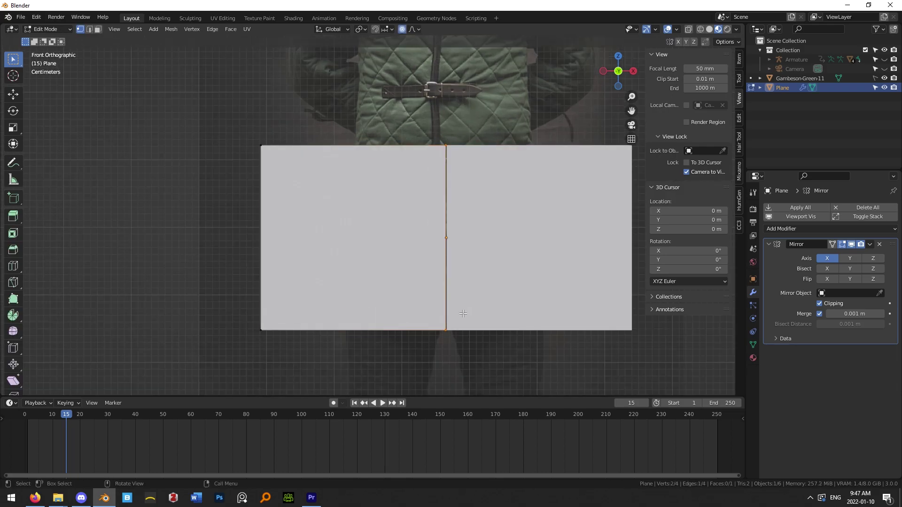
pyautogui.scroll(1, 462, 313)
pyautogui.press('g')
pyautogui.press('x')
pyautogui.press('Escape')
pyautogui.press('g')
pyautogui.press('x')
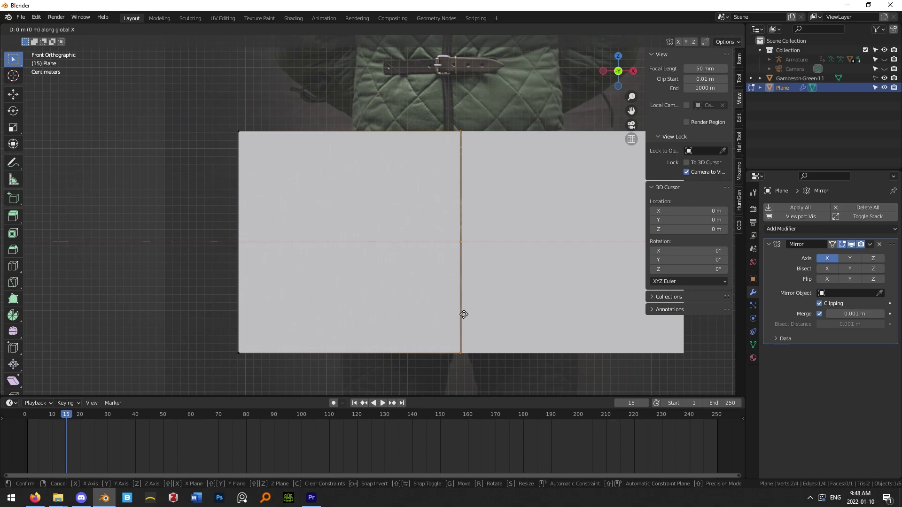
pyautogui.click(544, 309)
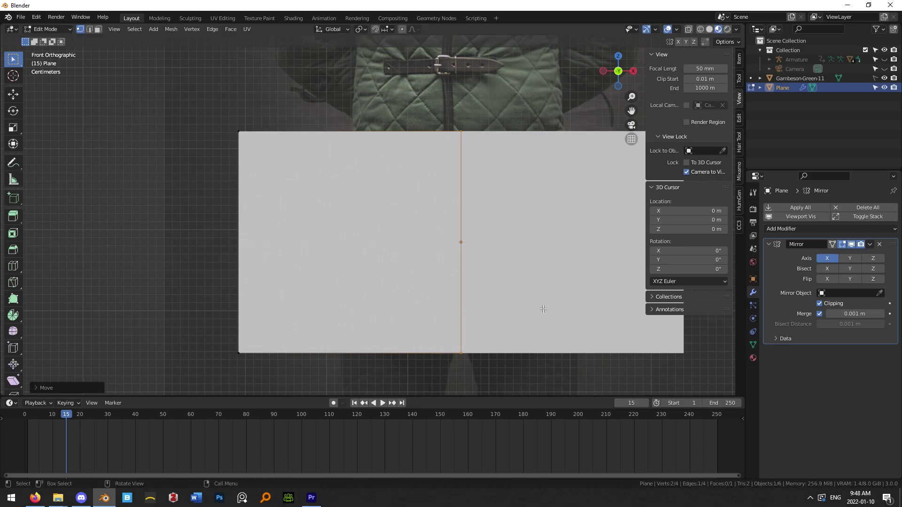
pyautogui.scroll(-5, 462, 238)
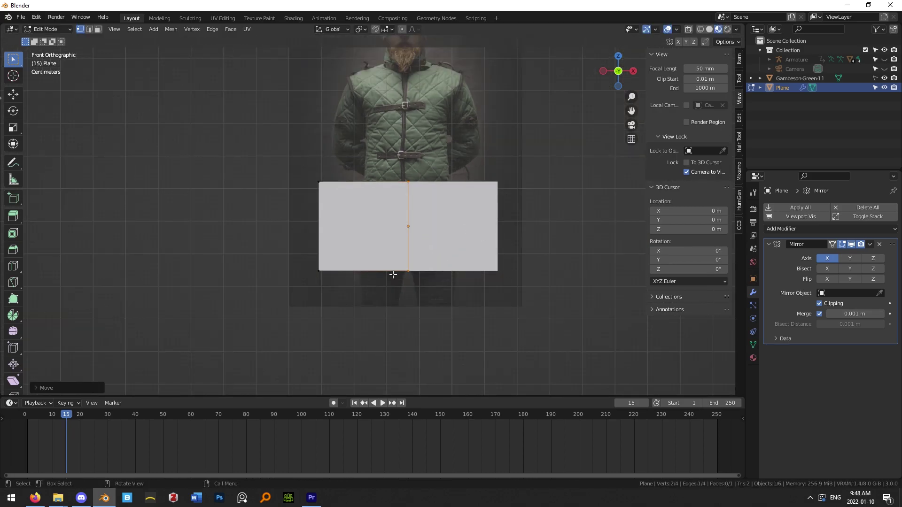
# - Scale the whole plane down to the gambeson's width and move it over the skirt just below the belt
pyautogui.scroll(3, 400, 241)
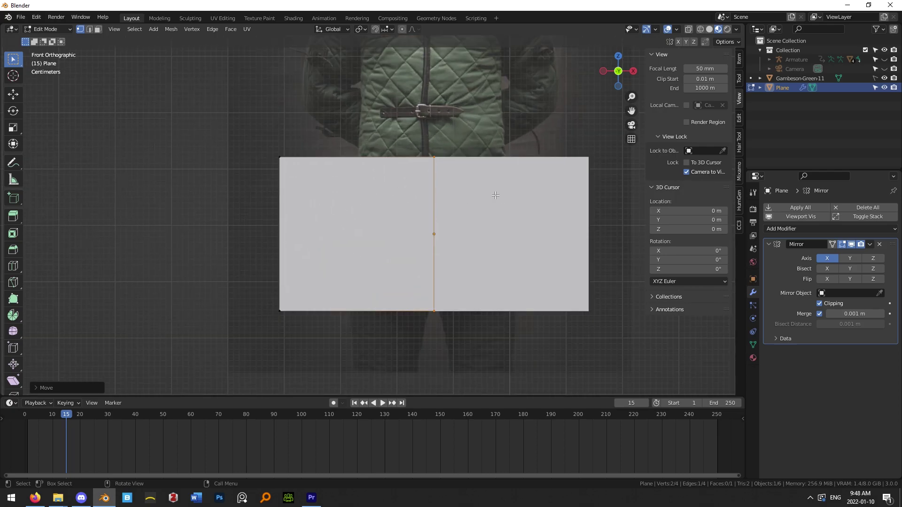
pyautogui.press('Tab')
pyautogui.moveTo(588, 195); pyautogui.dragTo(468, 219, button='middle')
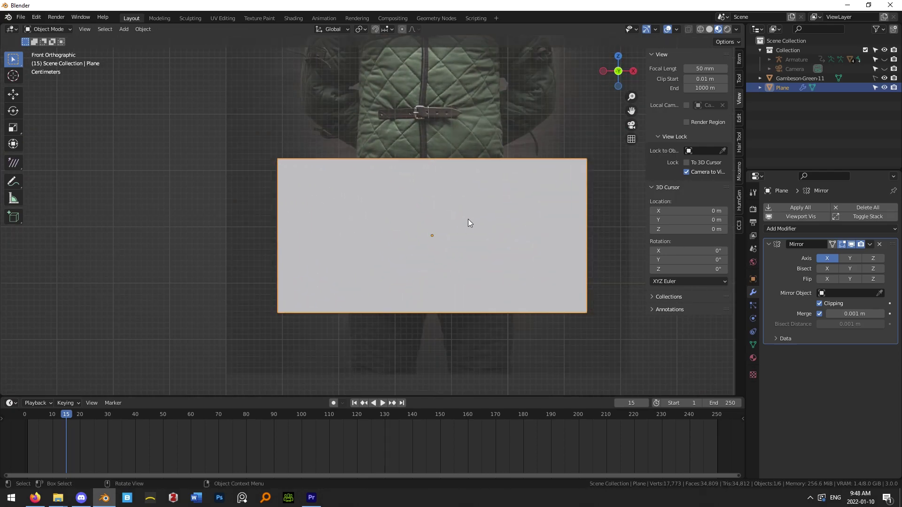
pyautogui.scroll(3, 472, 221)
pyautogui.scroll(-5, 473, 238)
pyautogui.scroll(2, 475, 238)
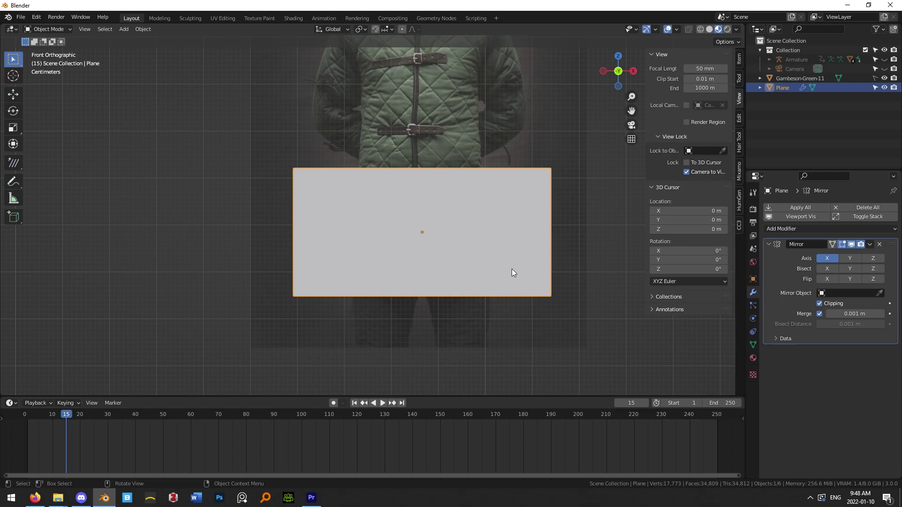
pyautogui.press('s')
pyautogui.click(443, 254)
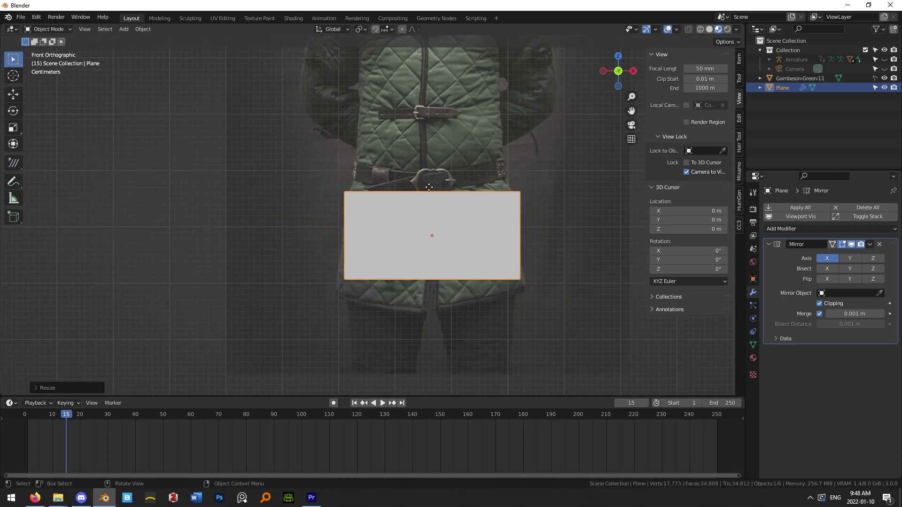
pyautogui.press('g')
pyautogui.click(419, 203)
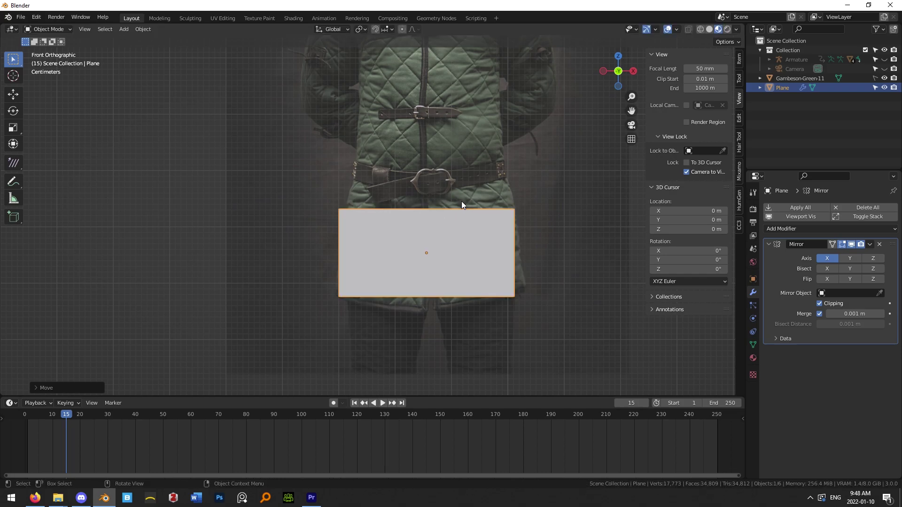
# - Move the plane's bottom centre, bottom outer and top outer vertices to match the flared outline of the gambeson's skirt
pyautogui.press('Tab')
pyautogui.scroll(3, 474, 296)
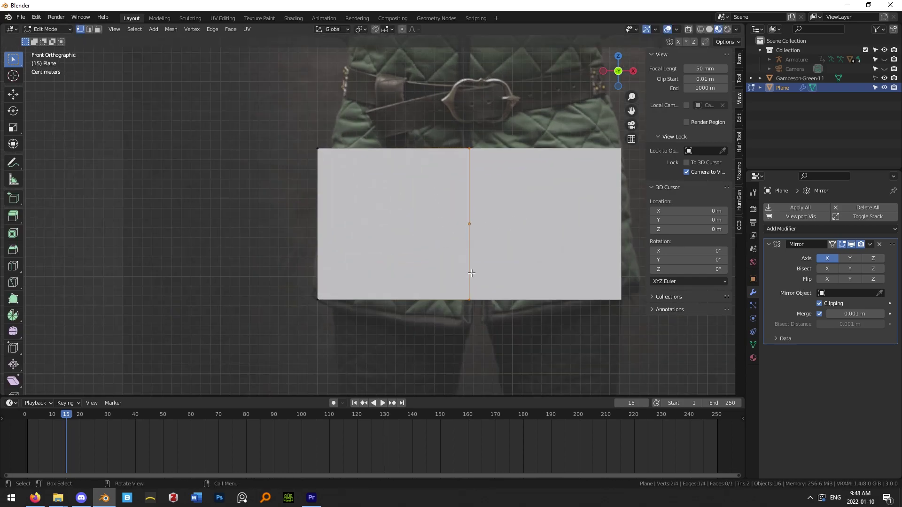
pyautogui.press('g')
pyautogui.click(495, 348)
pyautogui.press('b')
pyautogui.moveTo(307, 299); pyautogui.dragTo(328, 312)
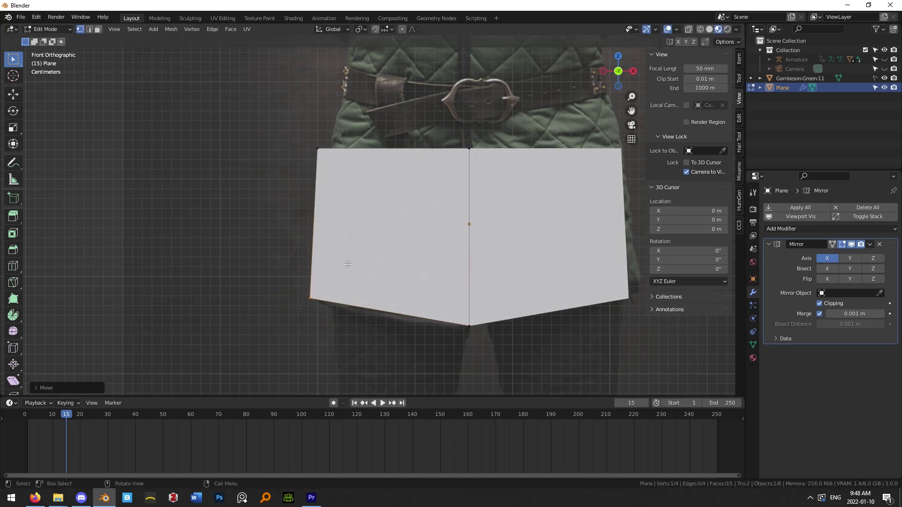
pyautogui.keyDown('shift'); pyautogui.moveTo(396, 273); pyautogui.dragTo(298, 191, button='middle'); pyautogui.keyUp('shift')
pyautogui.click(287, 208)
pyautogui.press('g')
pyautogui.click(299, 207)
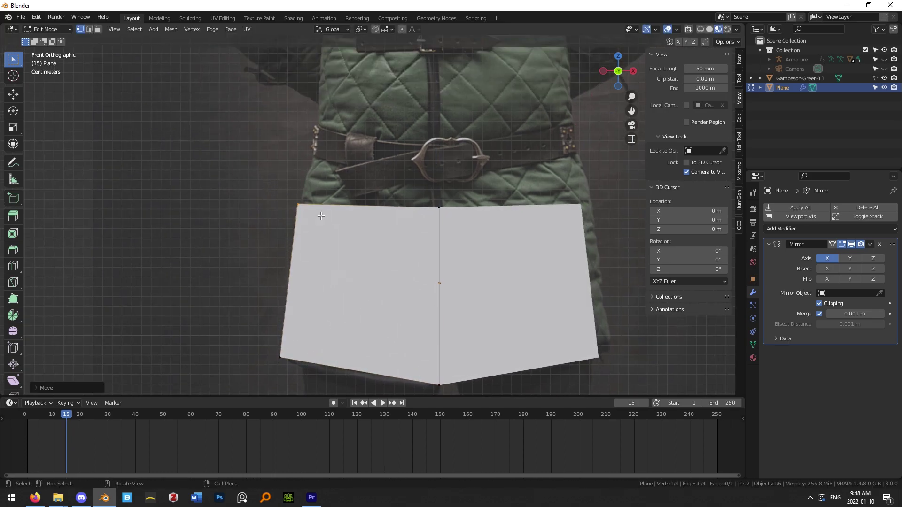
# - Extrude the plane's top edge up past the belt and scale it narrower to fit the gambeson's waist
pyautogui.scroll(-2, 340, 195)
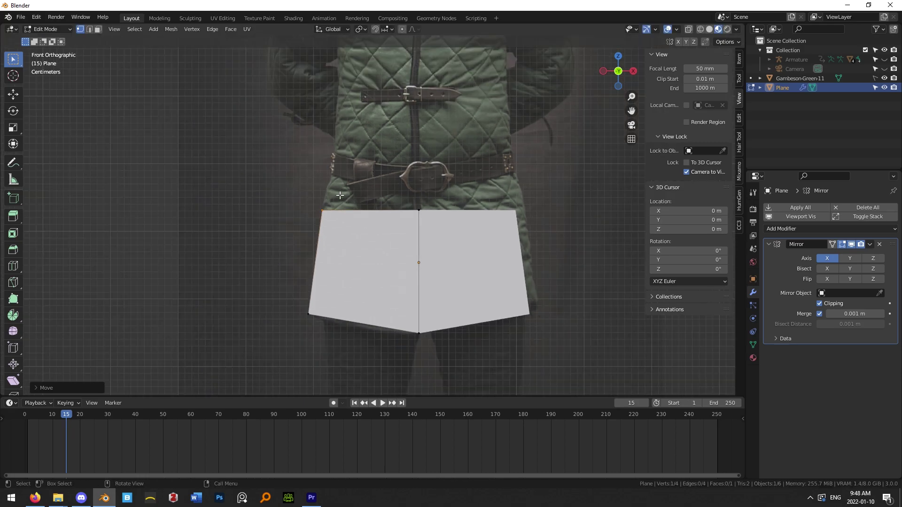
pyautogui.scroll(1, 364, 211)
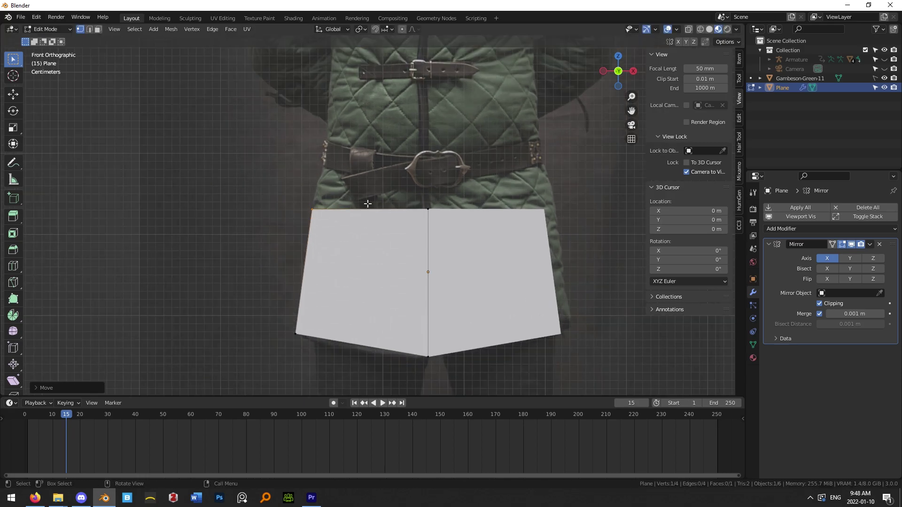
pyautogui.keyDown('shift'); pyautogui.scroll(3, 354, 205); pyautogui.keyUp('shift')
pyautogui.moveTo(248, 208); pyautogui.dragTo(452, 294)
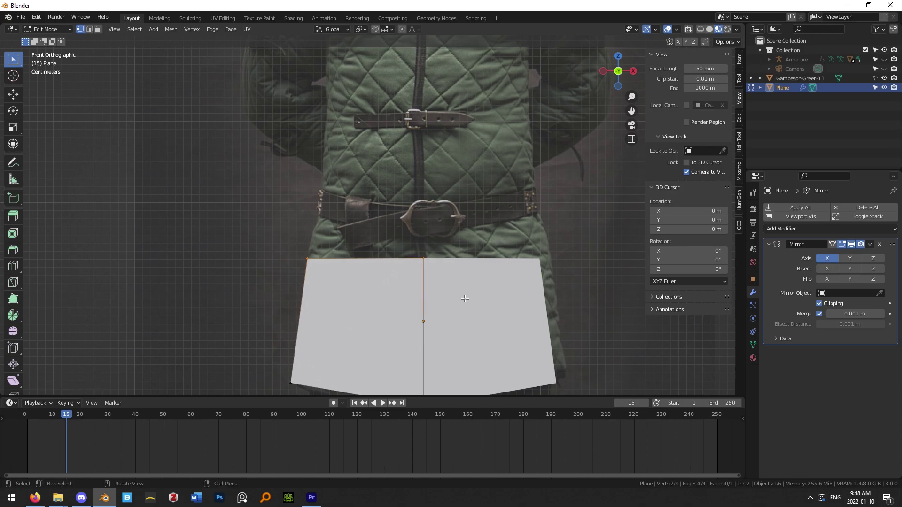
pyautogui.press('e')
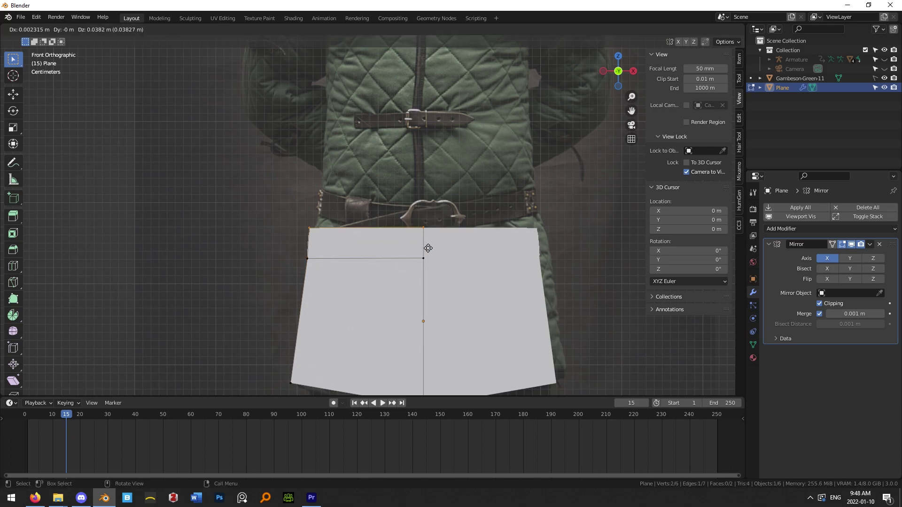
pyautogui.click(428, 194)
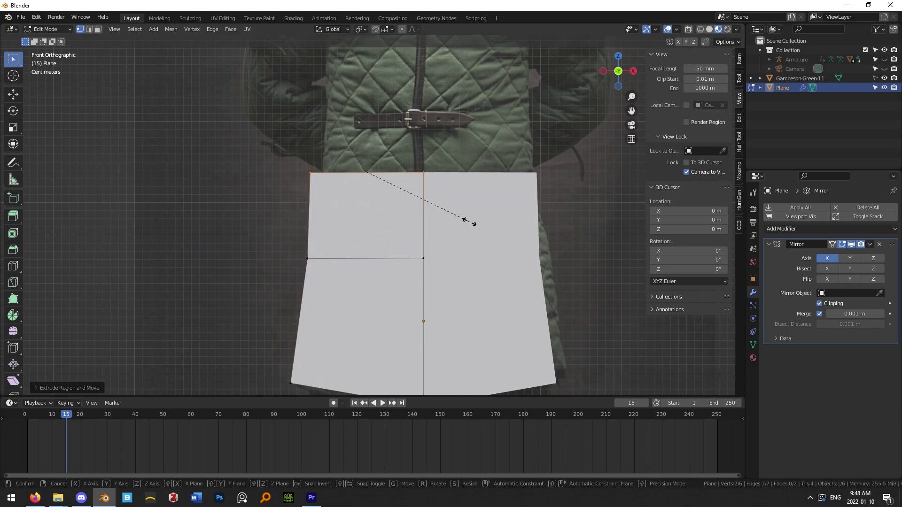
pyautogui.press('s')
pyautogui.click(427, 189)
pyautogui.keyDown('shift'); pyautogui.scroll(3, 427, 189); pyautogui.keyUp('shift')
pyautogui.press('s')
pyautogui.click(439, 256)
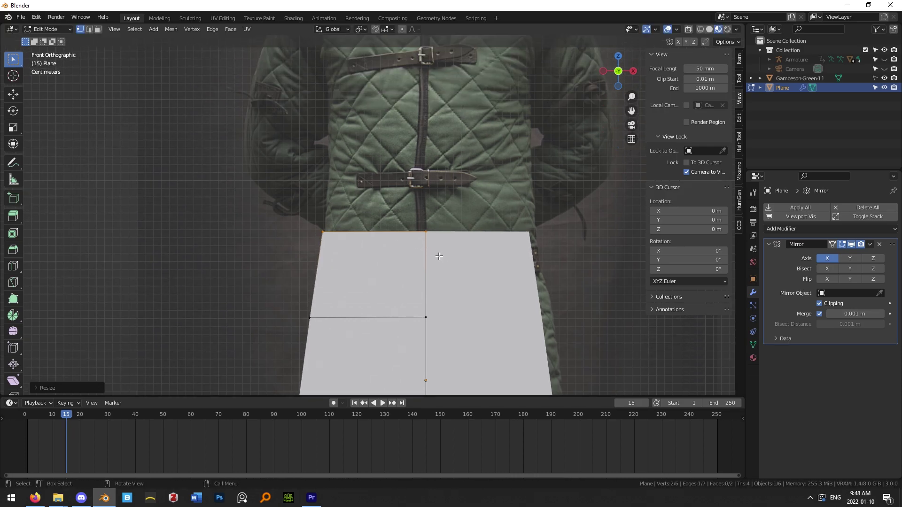
# - Extrude the top edge upward in three sections to the shoulder line, widening it from the chest up to follow the torso
pyautogui.press('e')
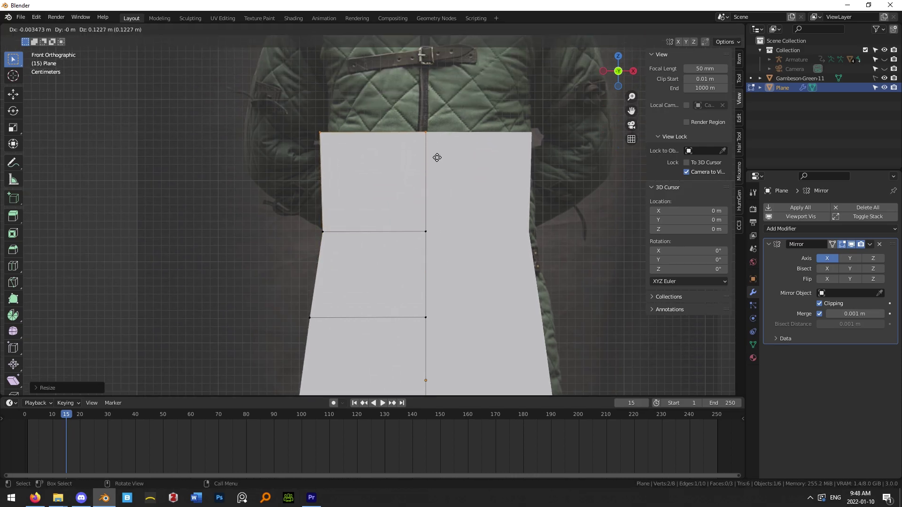
pyautogui.click(437, 158)
pyautogui.keyDown('shift'); pyautogui.scroll(4, 447, 250); pyautogui.keyUp('shift')
pyautogui.press('e')
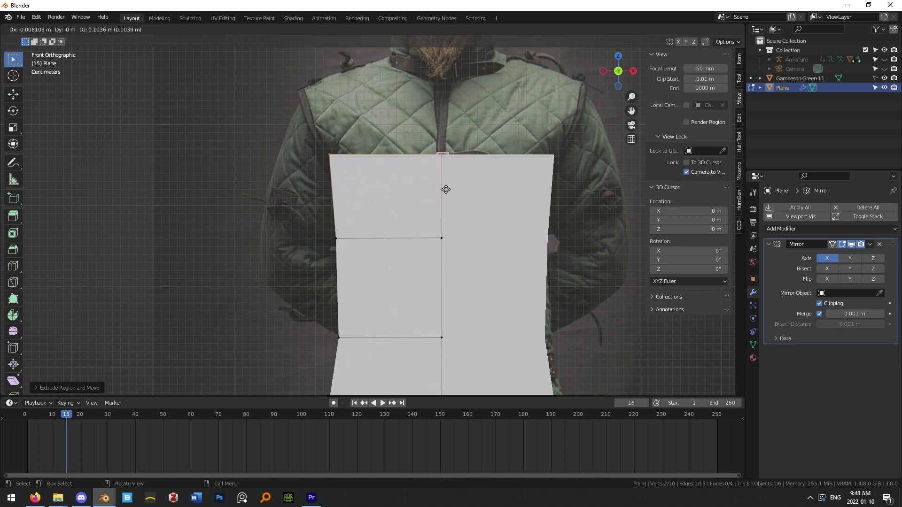
pyautogui.click(446, 189)
pyautogui.press('s')
pyautogui.click(464, 186)
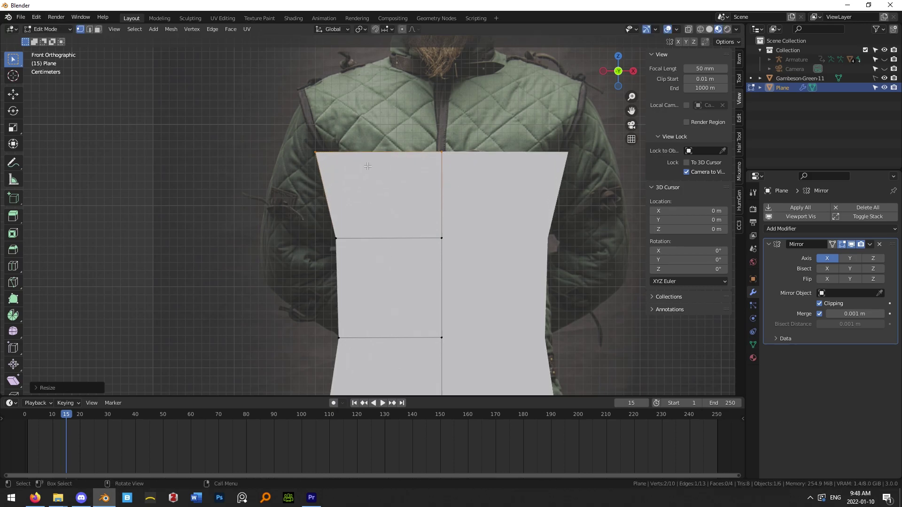
pyautogui.keyDown('shift'); pyautogui.moveTo(426, 276); pyautogui.dragTo(439, 322, button='middle'); pyautogui.keyUp('shift')
pyautogui.press('e')
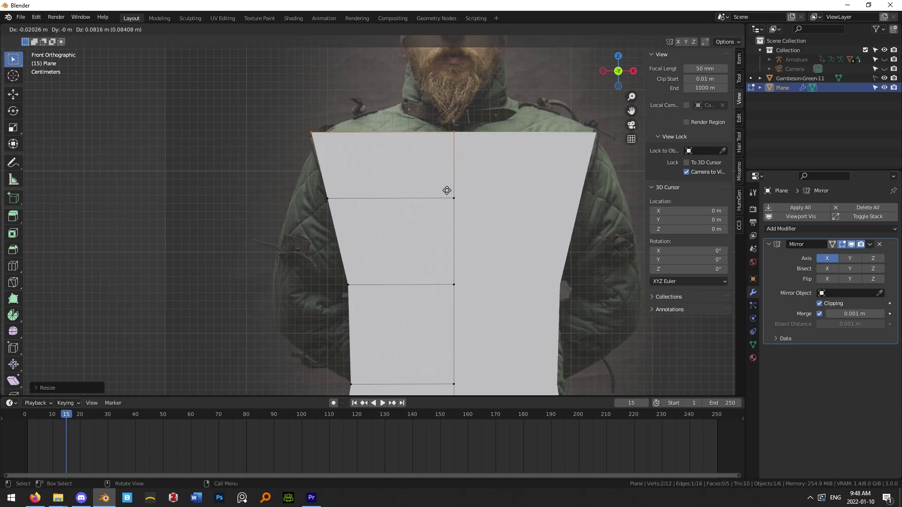
pyautogui.click(440, 190)
pyautogui.press('e')
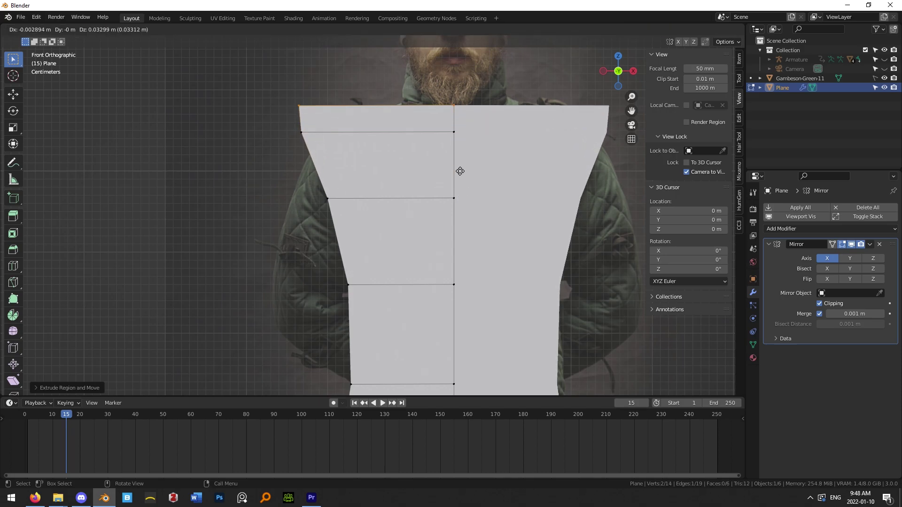
pyautogui.rightClick(458, 168)
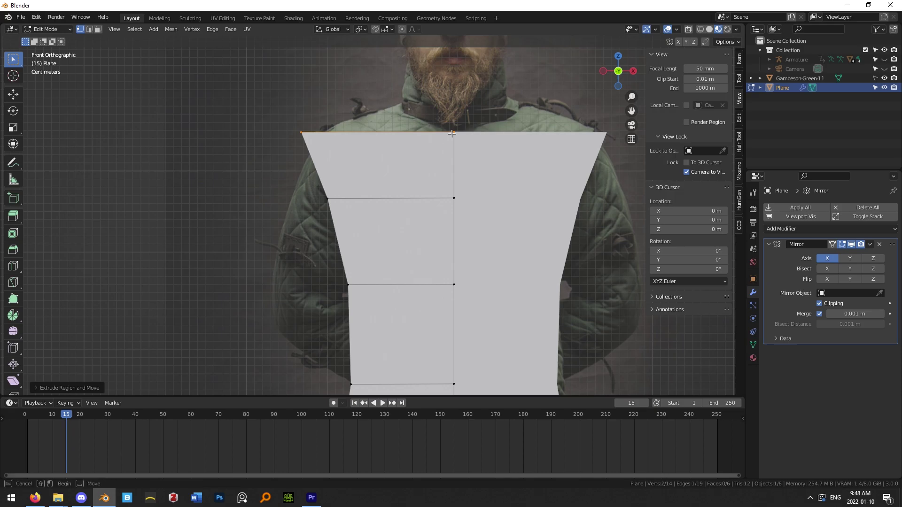
pyautogui.press('g')
pyautogui.rightClick(527, 195)
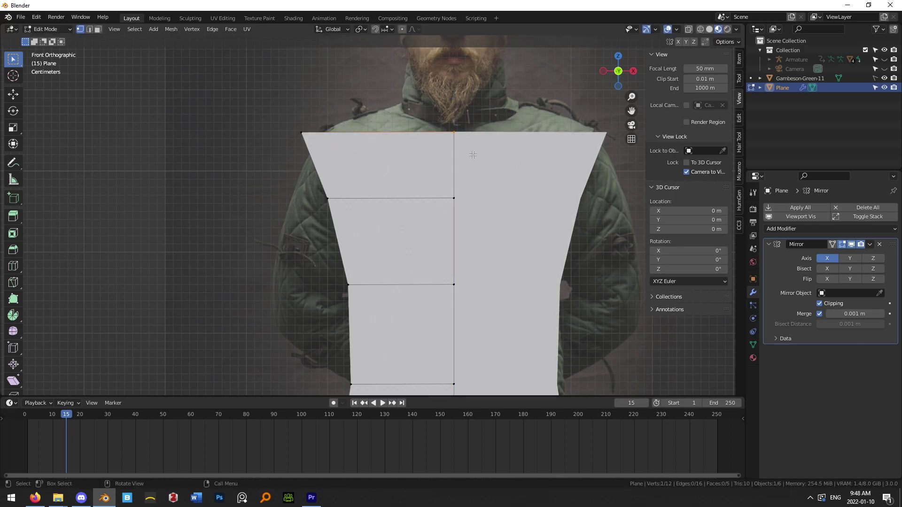
# - Raise the top centre vertex along Z to the base of the neck so the shoulders slope
pyautogui.press('g')
pyautogui.press('z')
pyautogui.click(479, 125)
# - Leave Edit Mode and scale the gambeson plane slightly wider along X
pyautogui.scroll(-5, 520, 218)
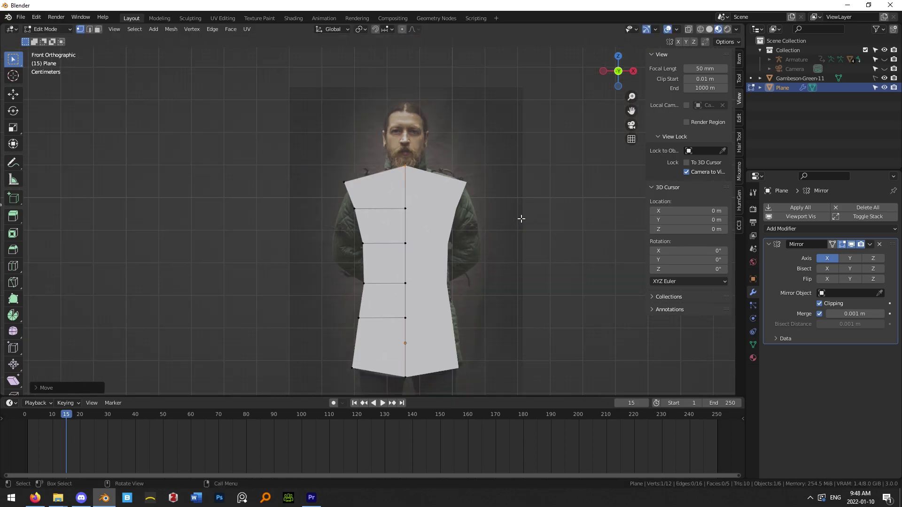
pyautogui.press('Tab')
pyautogui.scroll(-3, 494, 245)
pyautogui.press('s')
pyautogui.press('x')
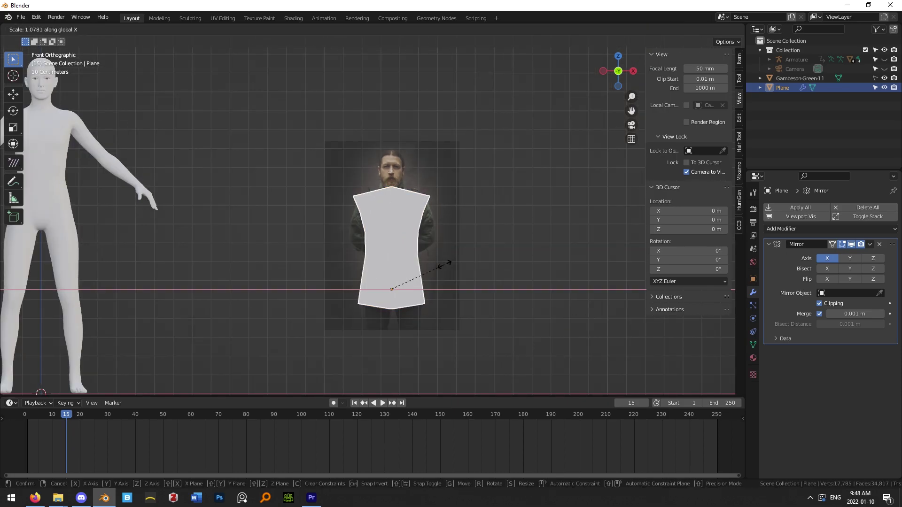
pyautogui.click(446, 263)
pyautogui.scroll(4, 436, 266)
pyautogui.click(523, 249)
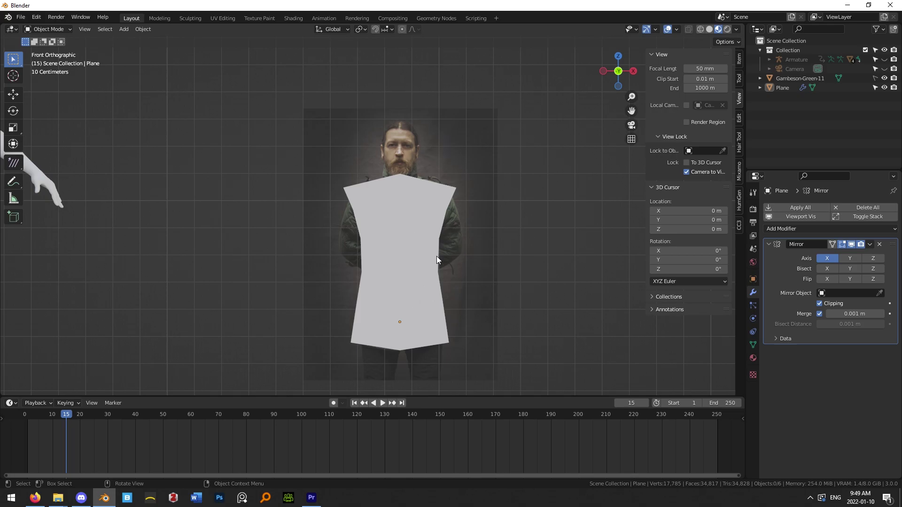
# - Move the gambeson plane from the reference image over to the human character's torso in front view
pyautogui.moveTo(432, 286); pyautogui.dragTo(476, 273, button='middle')
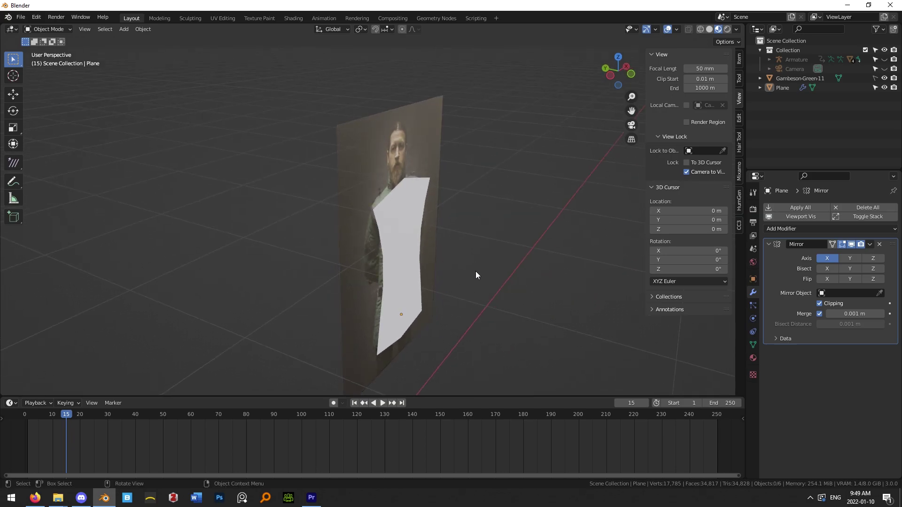
pyautogui.press('KP_1')
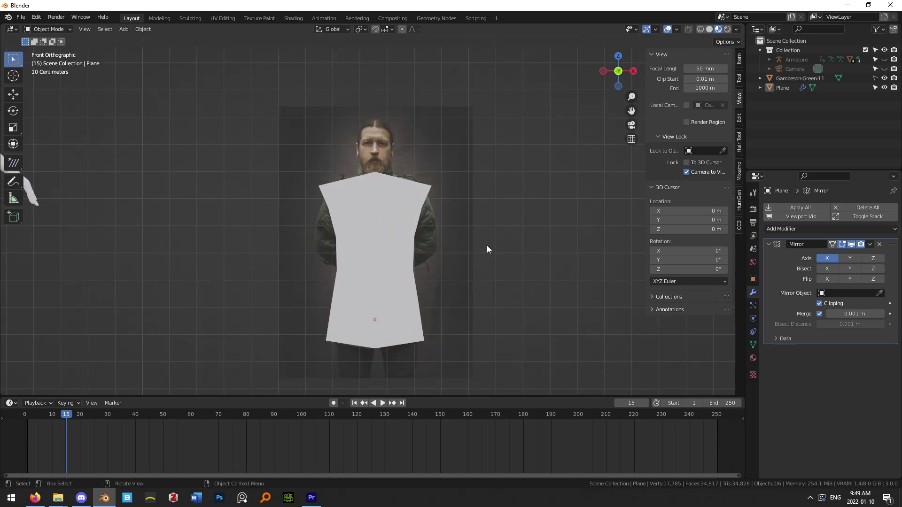
pyautogui.scroll(2, 486, 245)
pyautogui.keyDown('shift'); pyautogui.moveTo(449, 278); pyautogui.dragTo(565, 242, button='middle'); pyautogui.keyUp('shift')
pyautogui.scroll(-3, 468, 239)
pyautogui.click(519, 206)
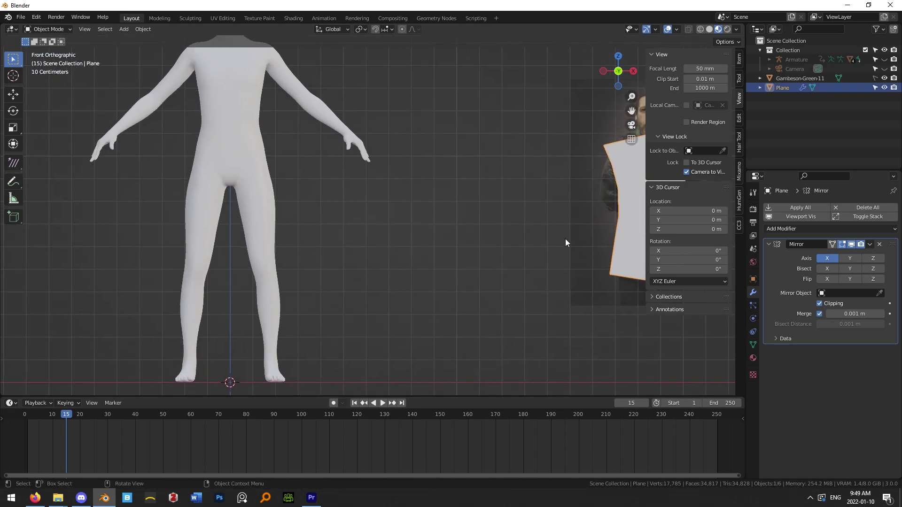
pyautogui.press('g')
pyautogui.click(197, 153)
# - Move the gambeson plane along Y until it sits in front of the character's chest
pyautogui.moveTo(196, 153); pyautogui.dragTo(291, 201, button='middle')
pyautogui.moveTo(311, 179); pyautogui.dragTo(354, 167, button='middle')
pyautogui.press('g')
pyautogui.press('y')
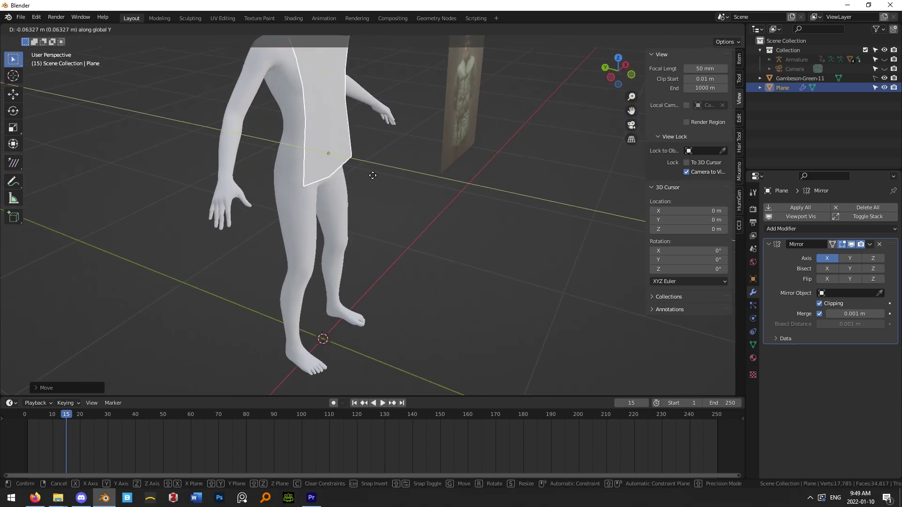
pyautogui.click(384, 175)
# - Scale the gambeson plane up and lower it along Z so it spans the character from the neck to the thighs
pyautogui.press('KP_1')
pyautogui.scroll(-2, 393, 232)
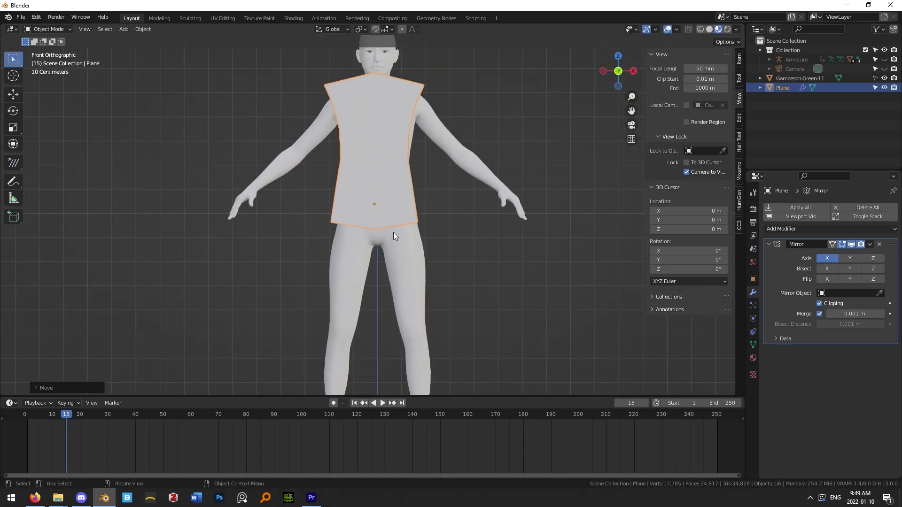
pyautogui.press('s')
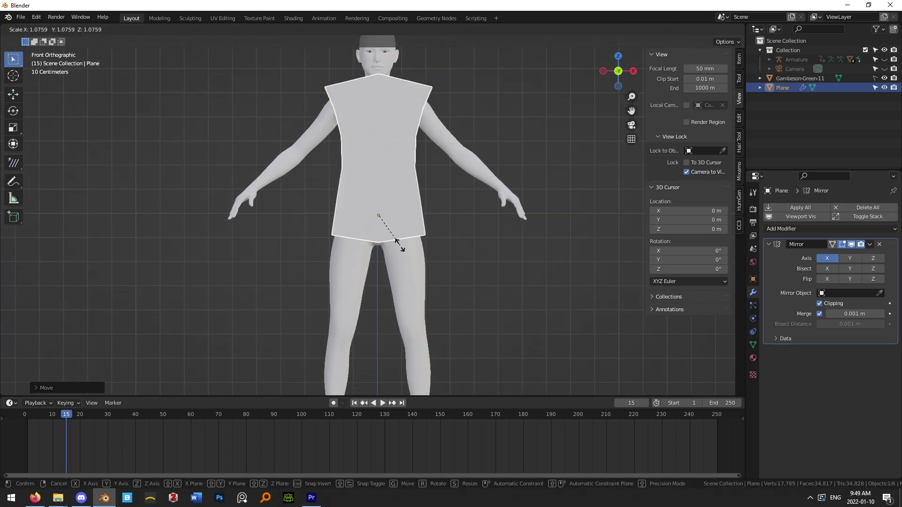
pyautogui.click(410, 208)
pyautogui.press('g')
pyautogui.press('z')
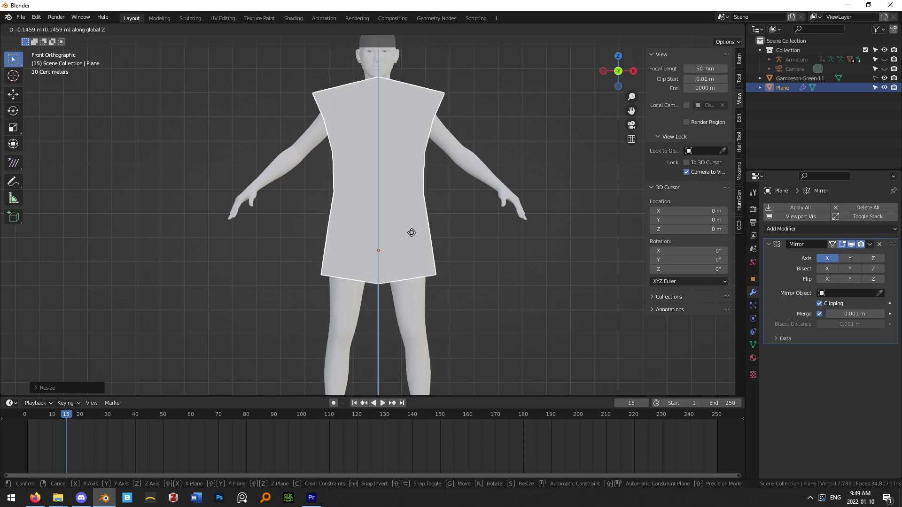
pyautogui.click(417, 247)
pyautogui.press('s')
pyautogui.click(425, 255)
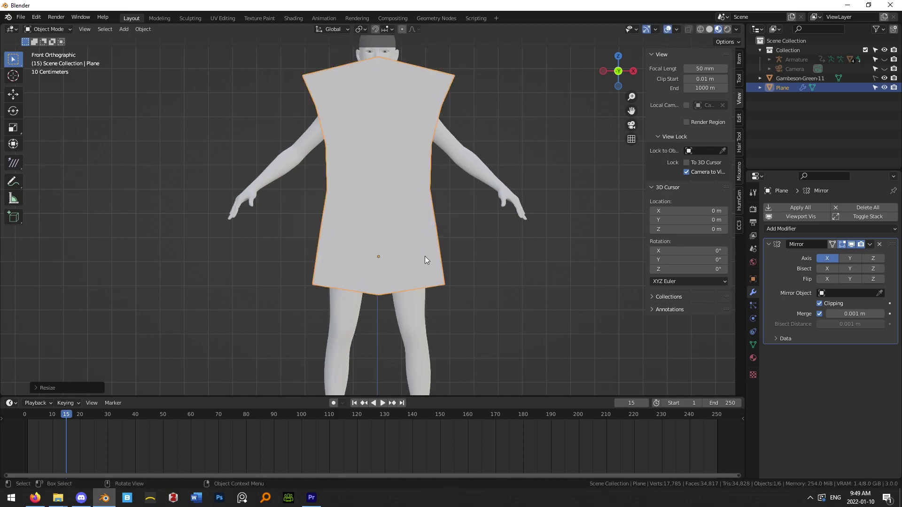
pyautogui.press('g')
pyautogui.press('z')
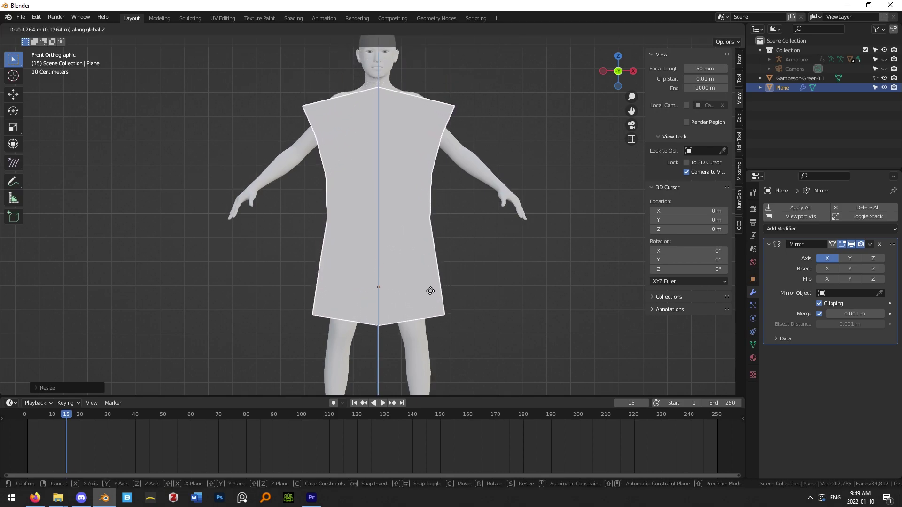
pyautogui.click(421, 274)
# - Apply the gambeson plane's Mirror modifier in Object Mode
pyautogui.moveTo(407, 204); pyautogui.dragTo(449, 256, button='middle')
pyautogui.press('Tab')
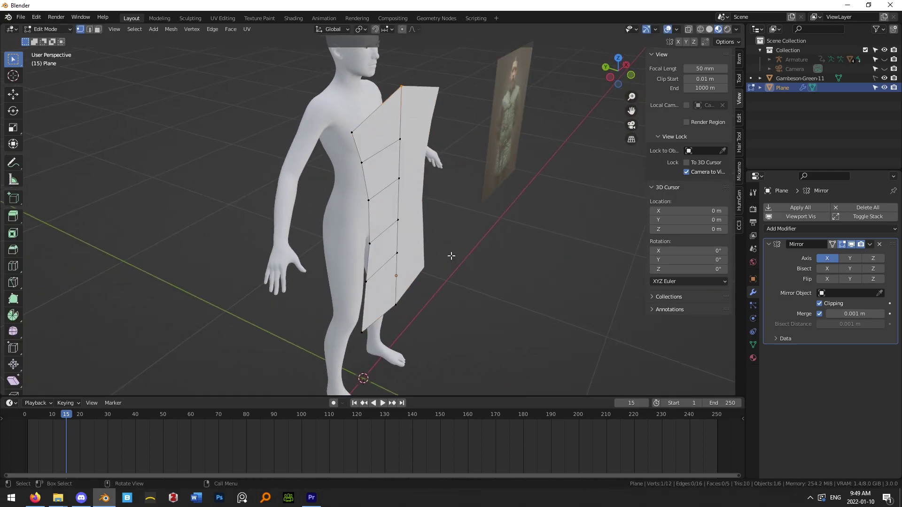
pyautogui.press('Tab')
pyautogui.click(869, 244)
pyautogui.click(828, 255)
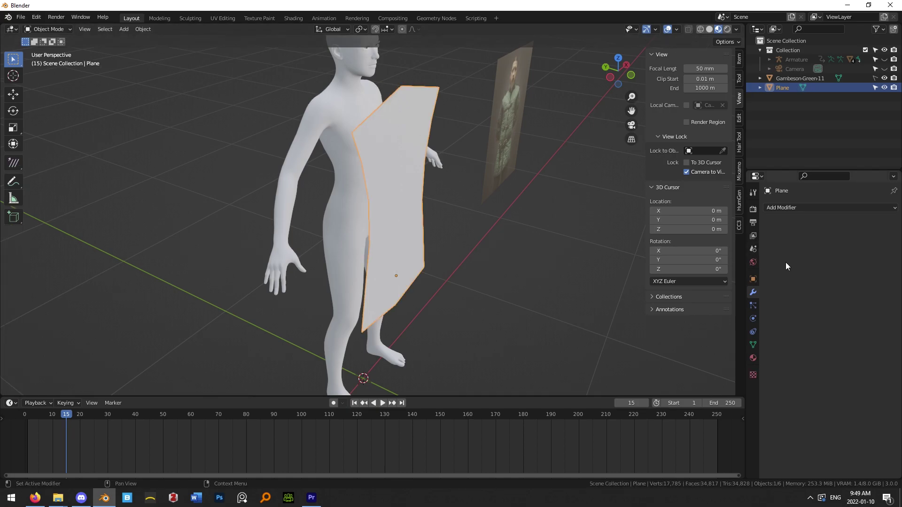
# - Extrude the whole gambeson plane backward in Edit Mode until the block encloses the character's torso and passes the back
pyautogui.press('Tab')
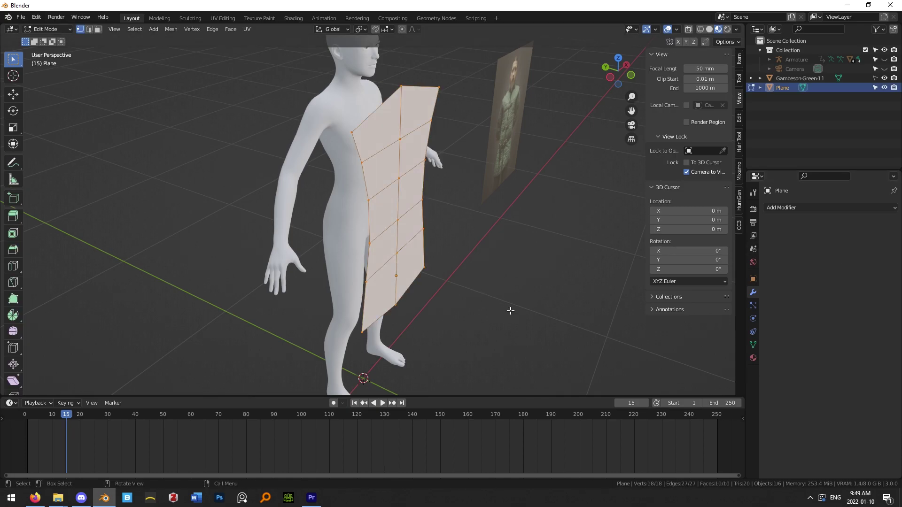
pyautogui.press('e')
pyautogui.click(458, 288)
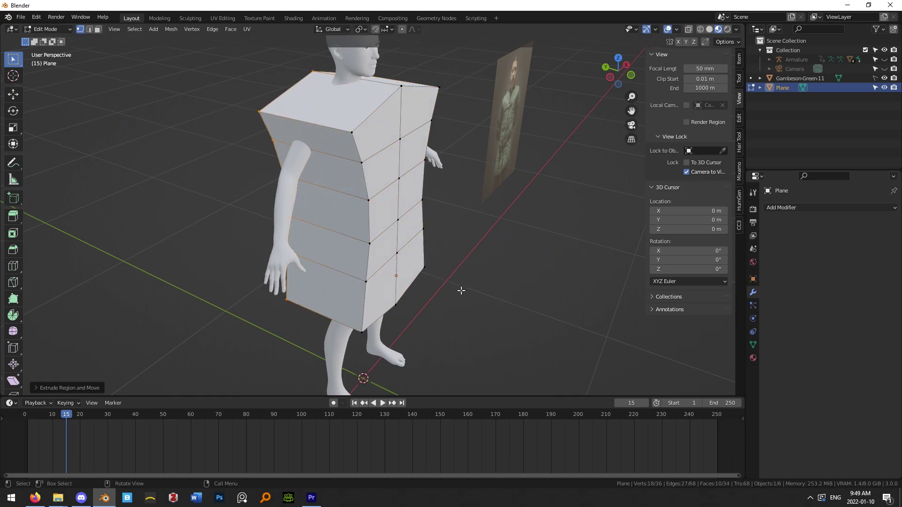
pyautogui.press('Tab')
pyautogui.press('Tab')
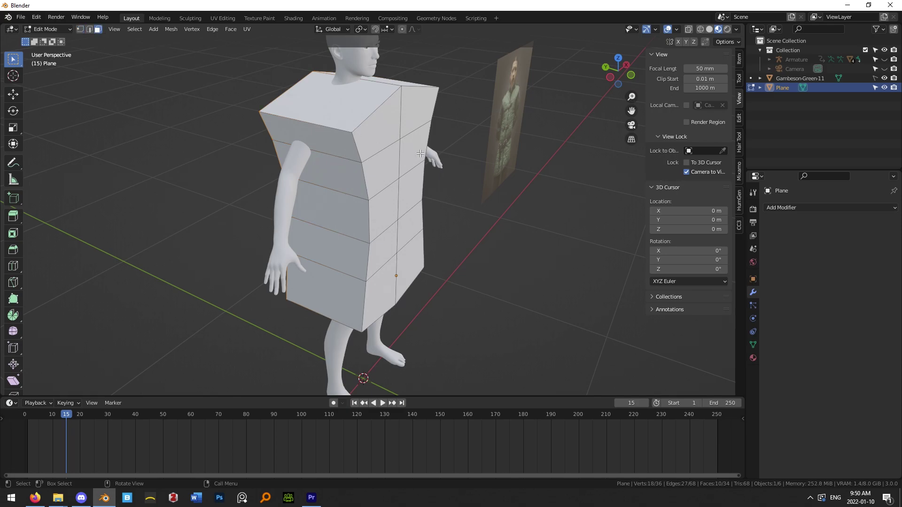
# - Add a Subdivision modifier set to Simple to the gambeson block and apply it
pyautogui.press('Tab')
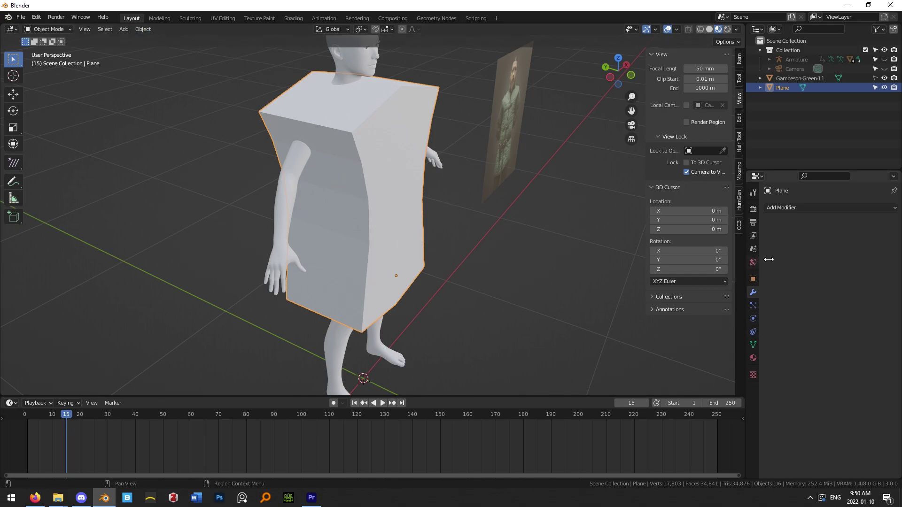
pyautogui.click(803, 208)
pyautogui.click(723, 382)
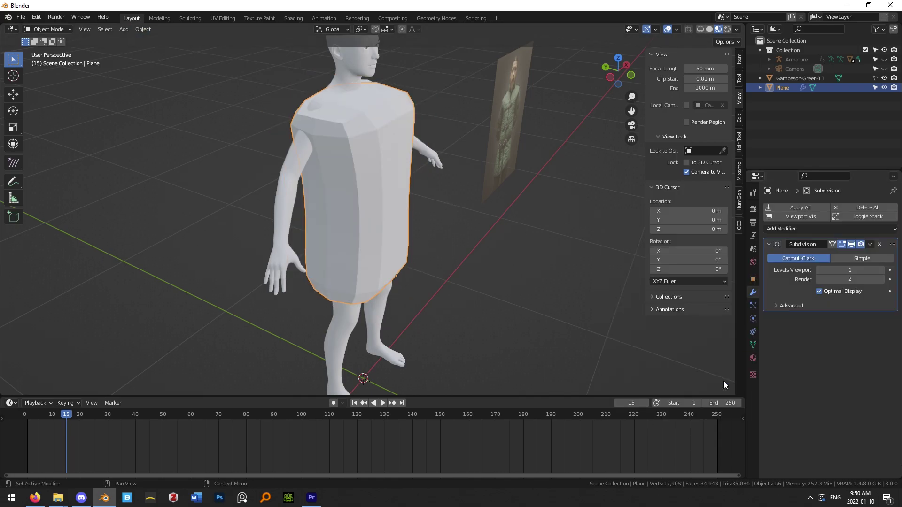
pyautogui.click(856, 258)
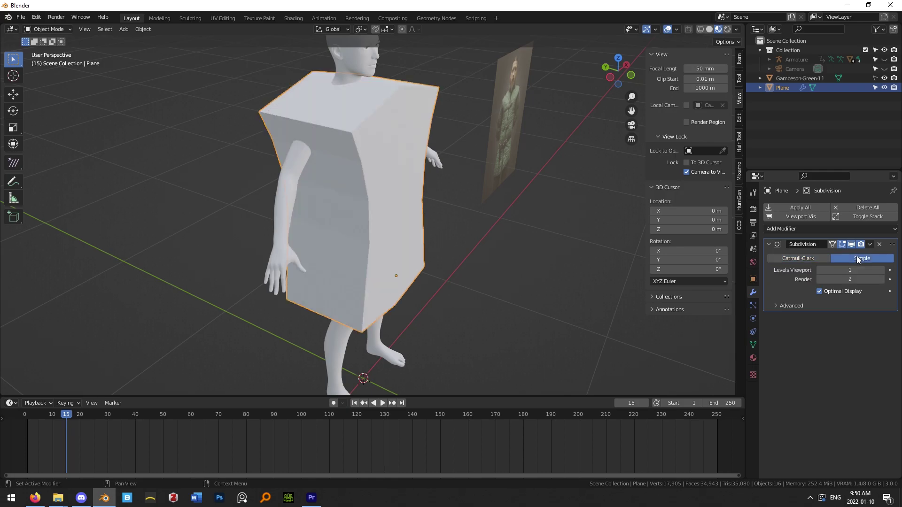
pyautogui.moveTo(481, 274); pyautogui.dragTo(539, 258, button='middle')
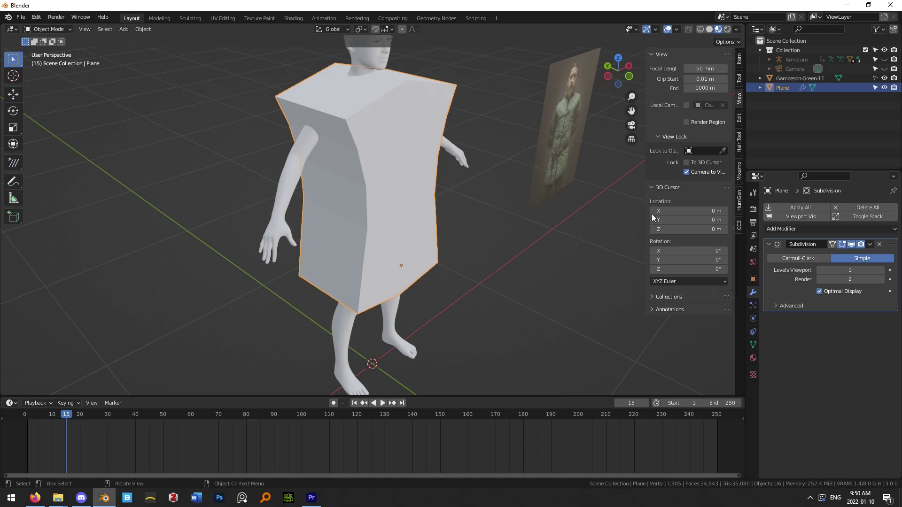
pyautogui.click(871, 245)
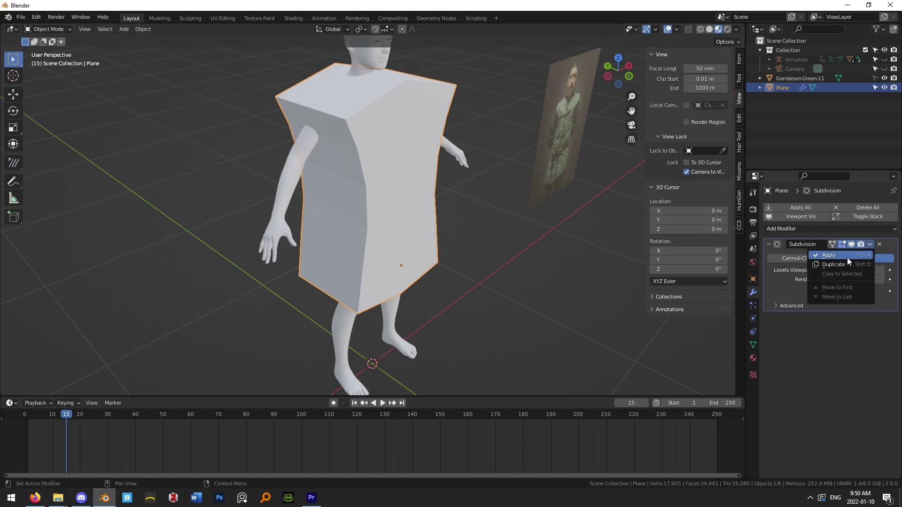
pyautogui.click(846, 257)
pyautogui.press('Tab')
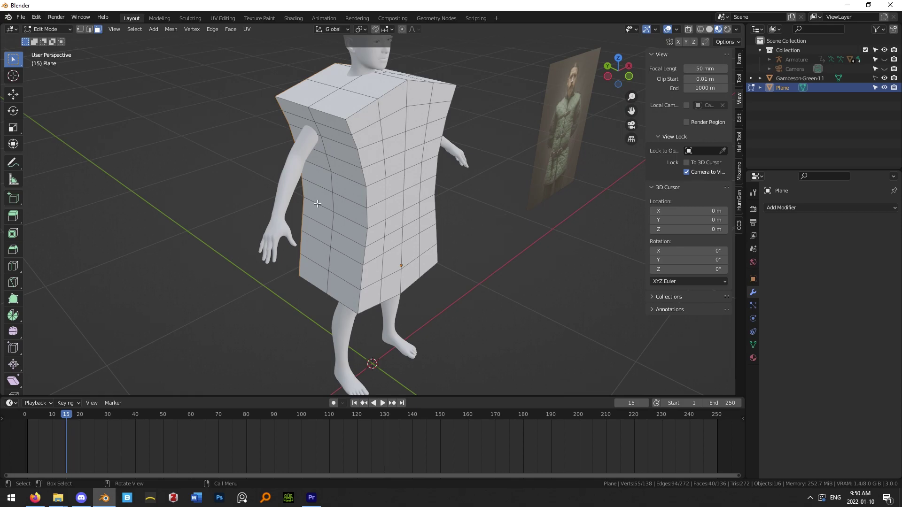
pyautogui.press('Tab')
pyautogui.moveTo(444, 281); pyautogui.dragTo(456, 275, button='middle')
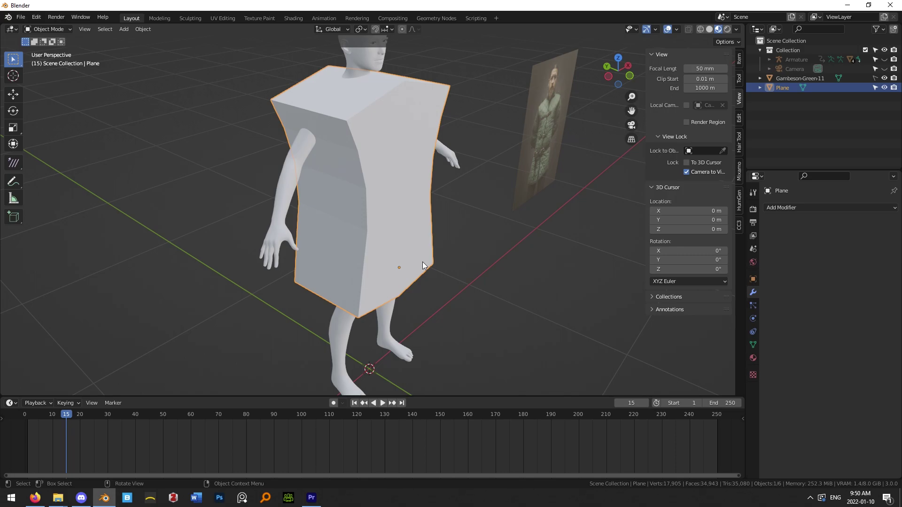
# - Dissolve the edge loop running around the gambeson's sides midway between the front and back panels
pyautogui.press('Tab')
pyautogui.click(89, 29)
pyautogui.keyDown('alt'); pyautogui.click(323, 106); pyautogui.keyUp('alt')
pyautogui.moveTo(323, 106); pyautogui.dragTo(295, 92, button='middle')
pyautogui.moveTo(382, 92); pyautogui.dragTo(348, 190, button='middle')
pyautogui.press('x')
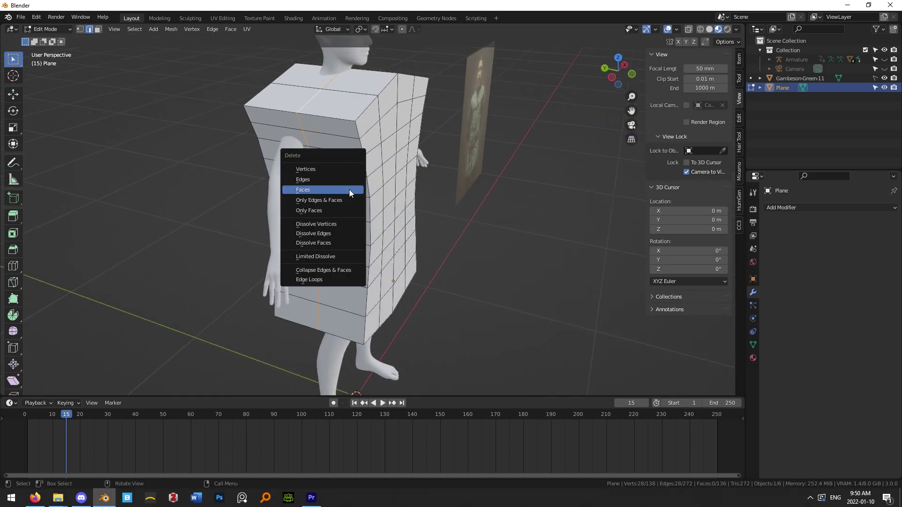
pyautogui.click(324, 234)
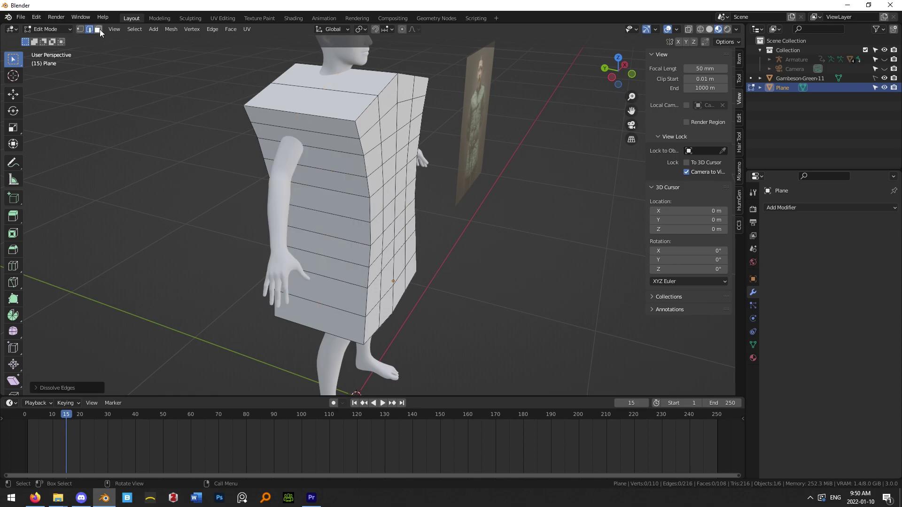
# - Delete only the faces of the loop joining the front and back panels, keeping their connecting edges as sewing threads
pyautogui.click(98, 29)
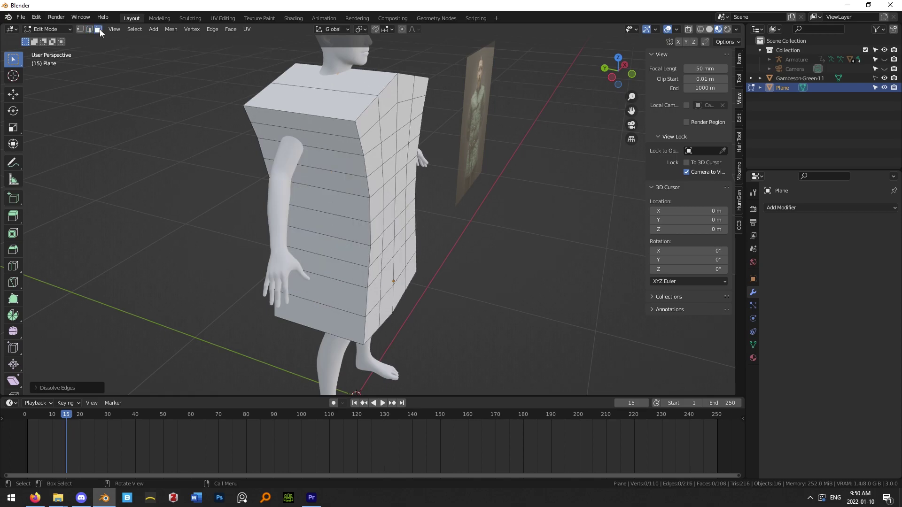
pyautogui.keyDown('alt'); pyautogui.click(309, 117); pyautogui.keyUp('alt')
pyautogui.keyDown('alt'); pyautogui.moveTo(309, 117); pyautogui.dragTo(366, 206, button='middle'); pyautogui.keyUp('alt')
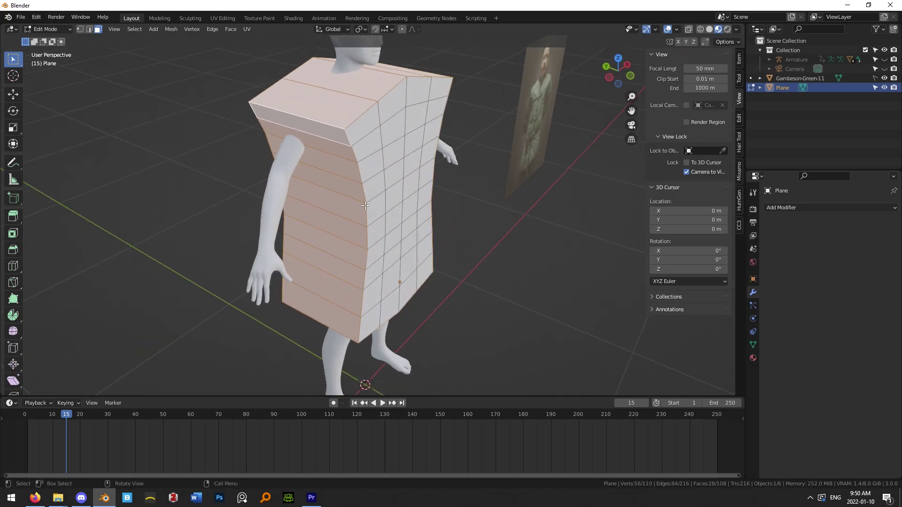
pyautogui.press('x')
pyautogui.click(339, 178)
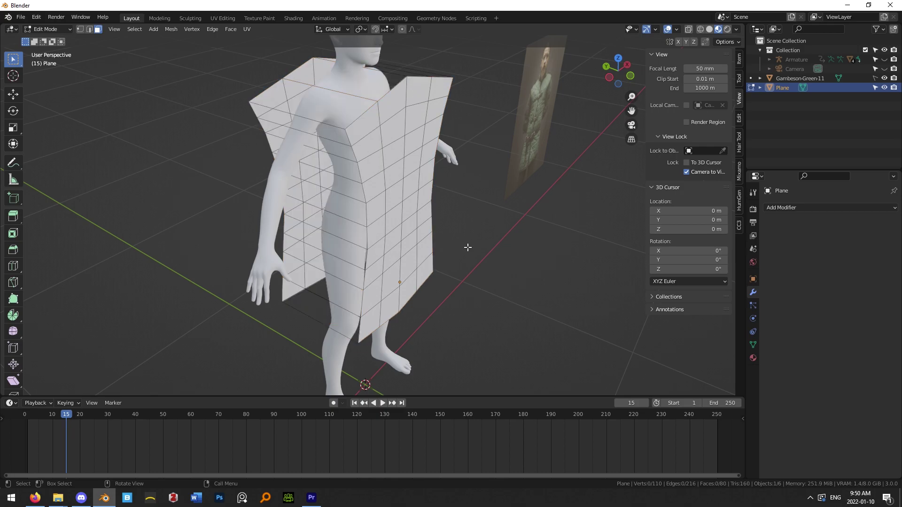
pyautogui.press('a')
pyautogui.scroll(-3, 466, 243)
pyautogui.scroll(2, 406, 229)
pyautogui.hotkey('alt', 'a')
pyautogui.moveTo(408, 232); pyautogui.dragTo(423, 188, button='middle')
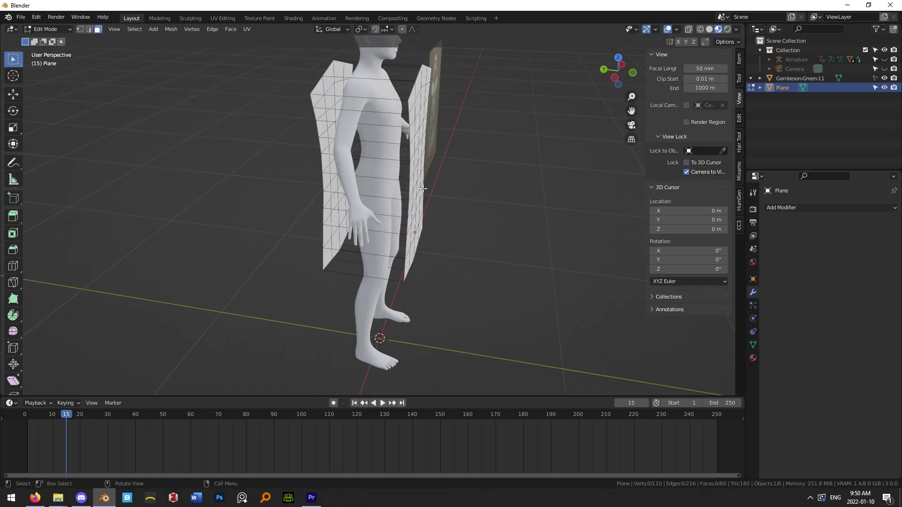
pyautogui.press('Tab')
pyautogui.click(479, 330)
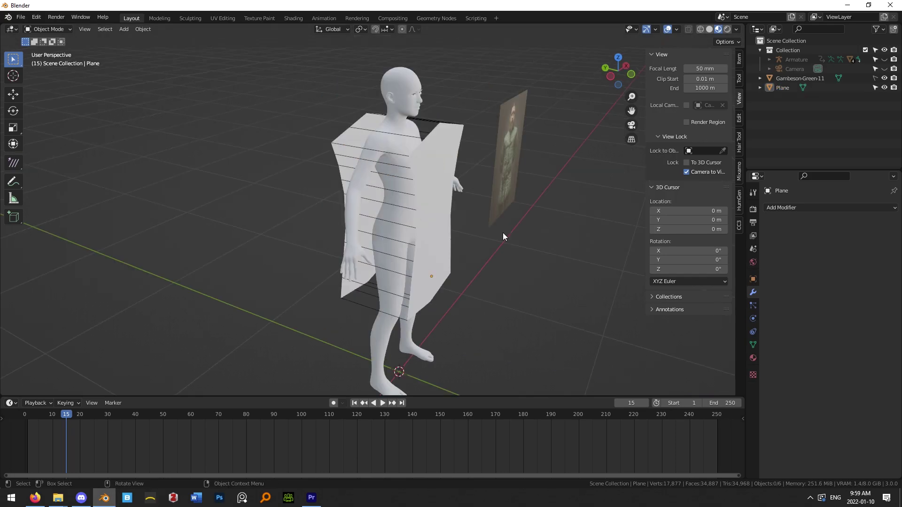
# - Delete the centre connecting edge that passes through the neck between the front and back panels
pyautogui.click(418, 177)
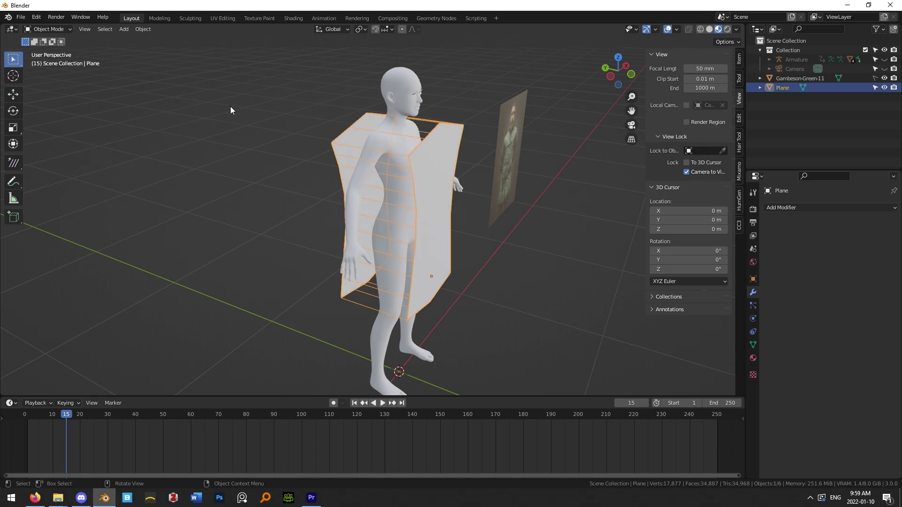
pyautogui.press('Tab')
pyautogui.click(89, 29)
pyautogui.moveTo(316, 185); pyautogui.dragTo(357, 198, button='middle')
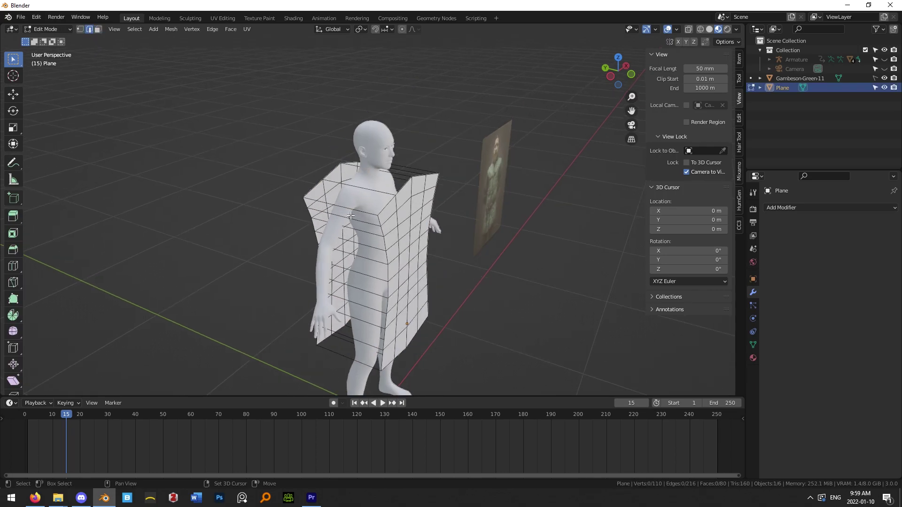
pyautogui.scroll(5, 421, 227)
pyautogui.moveTo(422, 227); pyautogui.dragTo(416, 238, button='middle')
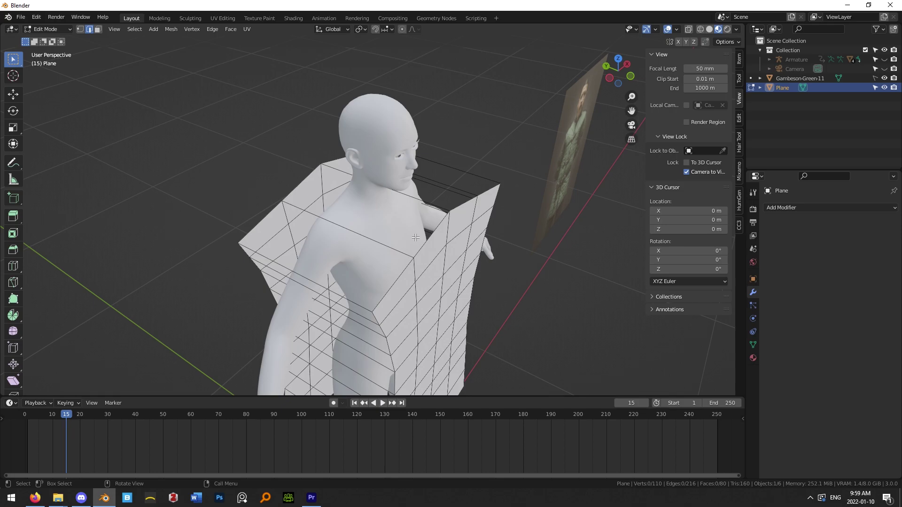
pyautogui.moveTo(416, 238); pyautogui.dragTo(400, 197, button='middle')
pyautogui.click(389, 166)
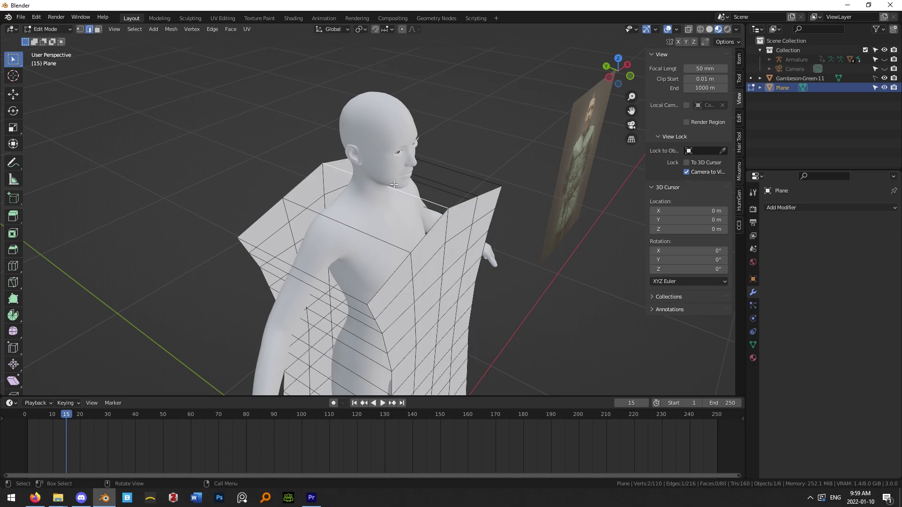
pyautogui.press('x')
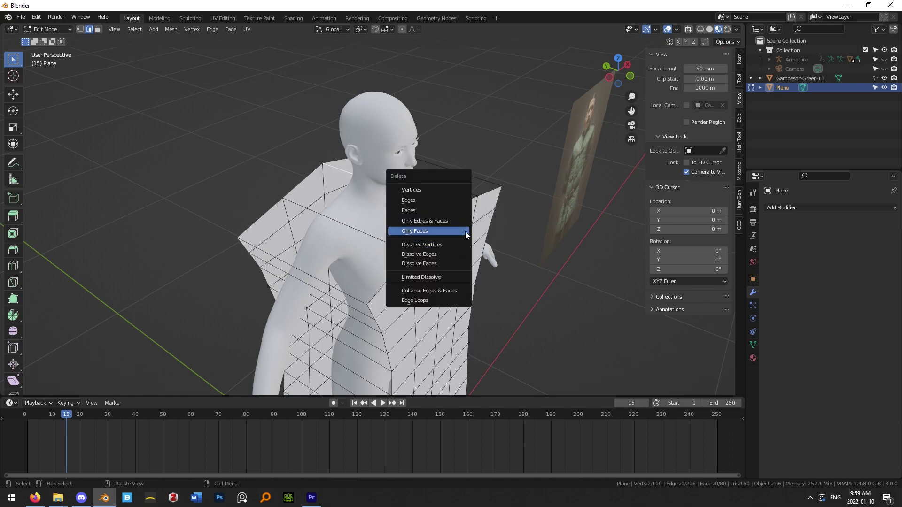
pyautogui.click(421, 201)
# - Delete the three connecting edges just below the shoulder on the character's right side to open the armhole
pyautogui.moveTo(421, 201)
pyautogui.mouseDown(button='middle')
pyautogui.moveTo(437, 227)
pyautogui.moveTo(410, 197)
pyautogui.mouseUp(button='middle')
pyautogui.click(349, 173)
pyautogui.keyDown('shift'); pyautogui.click(354, 199); pyautogui.keyUp('shift')
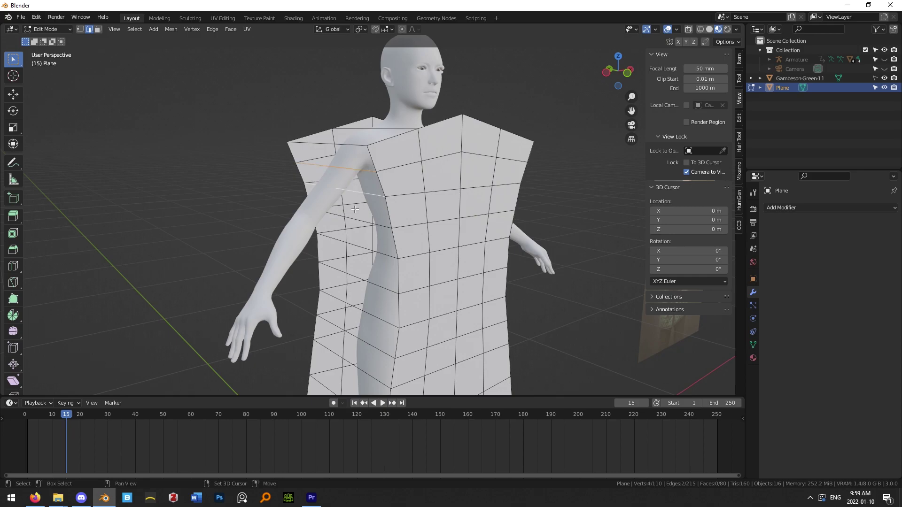
pyautogui.keyDown('shift'); pyautogui.click(353, 225); pyautogui.keyUp('shift')
pyautogui.press('x')
pyautogui.click(418, 228)
# - Delete the three connecting edges just below the shoulder on the character's left side to open the matching armhole
pyautogui.moveTo(418, 228); pyautogui.dragTo(500, 240, button='middle')
pyautogui.click(476, 234)
pyautogui.keyDown('shift'); pyautogui.click(473, 197); pyautogui.keyUp('shift')
pyautogui.keyDown('shift'); pyautogui.click(475, 178); pyautogui.keyUp('shift')
pyautogui.press('x')
pyautogui.click(475, 179)
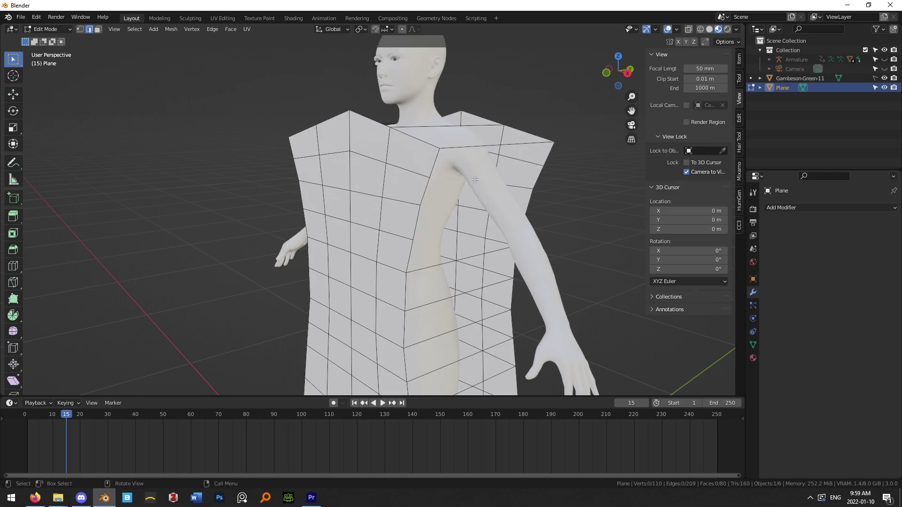
# - Delete the inner edges joining the front and back panels across the bottom hem between the legs
pyautogui.scroll(-2, 462, 251)
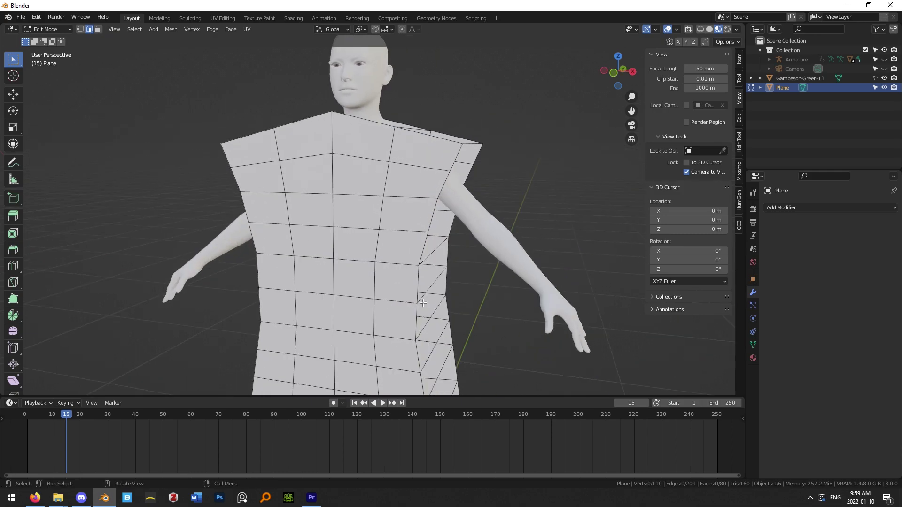
pyautogui.moveTo(462, 251); pyautogui.dragTo(442, 111, button='middle')
pyautogui.scroll(5, 442, 111)
pyautogui.scroll(-5, 422, 162)
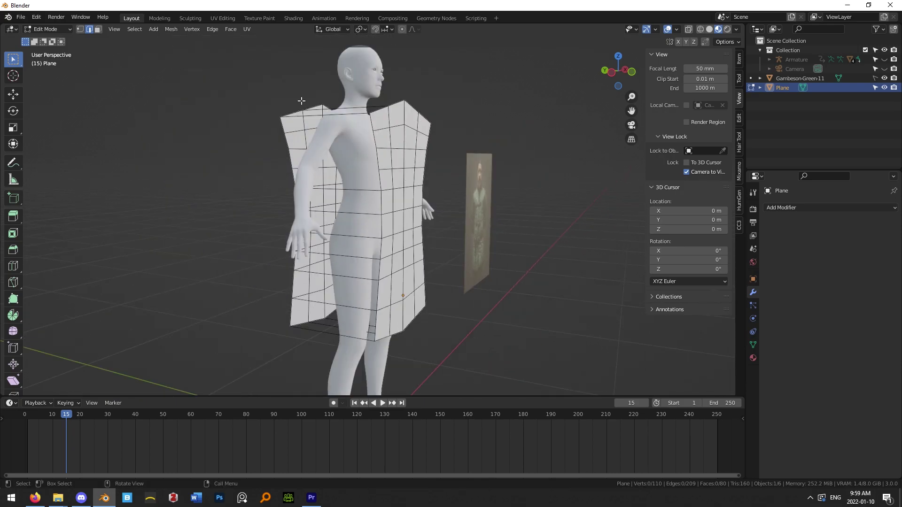
pyautogui.moveTo(386, 273); pyautogui.dragTo(415, 238, button='middle')
pyautogui.scroll(4, 371, 375)
pyautogui.click(402, 238)
pyautogui.keyDown('alt'); pyautogui.moveTo(388, 283); pyautogui.dragTo(425, 280, button='middle'); pyautogui.keyUp('alt')
pyautogui.press('x')
pyautogui.click(416, 272)
pyautogui.moveTo(373, 298); pyautogui.dragTo(437, 282, button='middle')
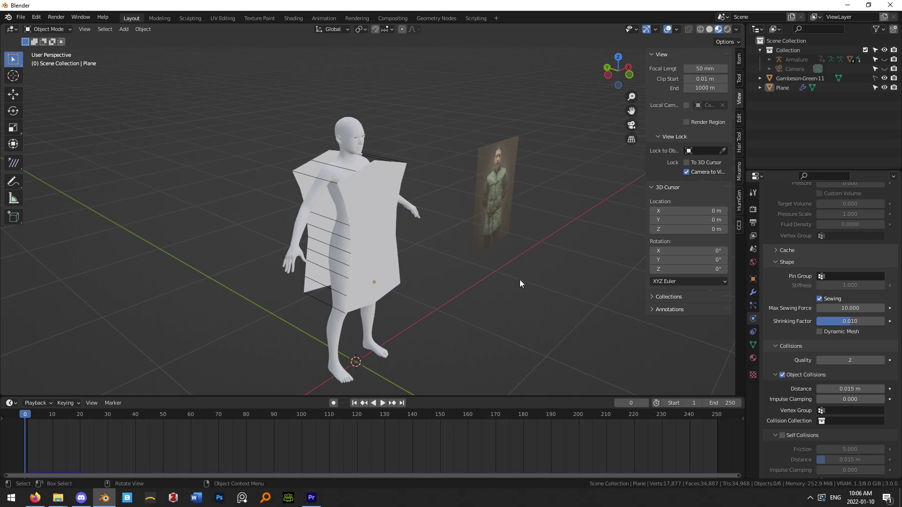
# - Review the character body's modifiers and its collision physics, examining the soft body and cloth outer thickness, inner thickness and friction
pyautogui.click(339, 127)
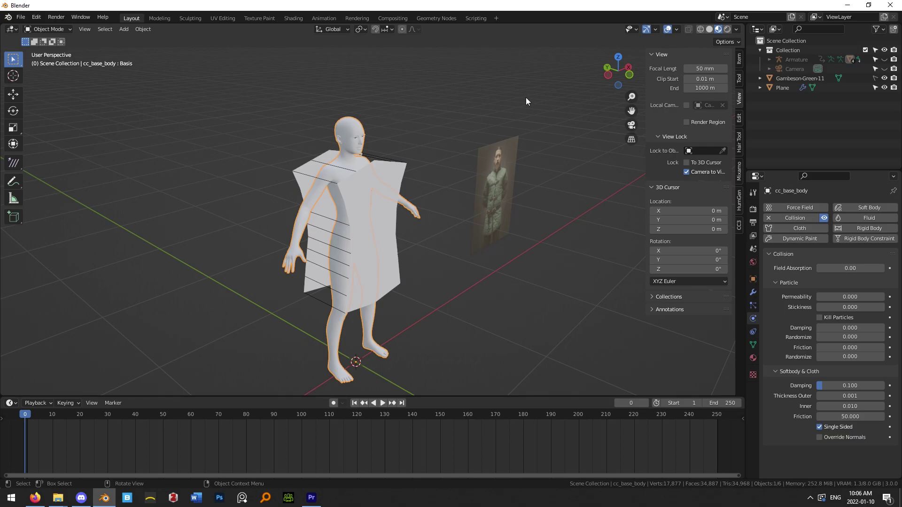
pyautogui.moveTo(423, 257); pyautogui.dragTo(465, 263, button='middle')
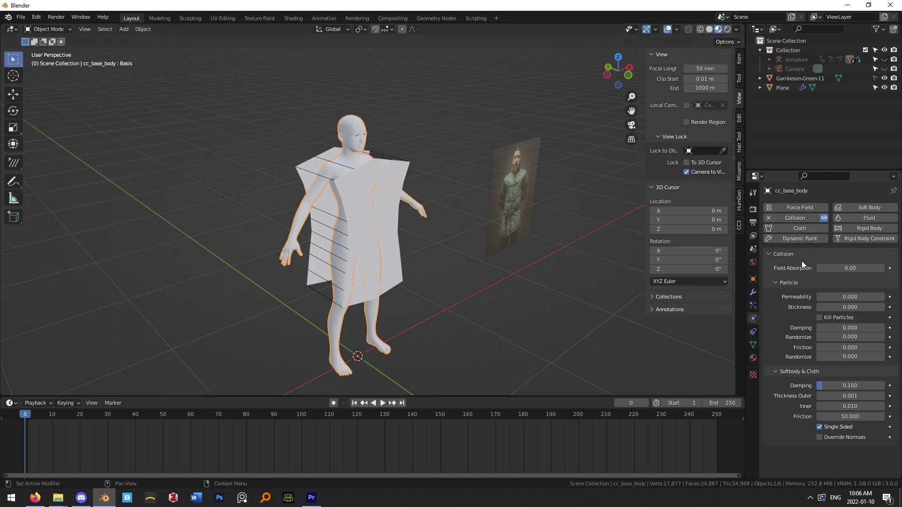
pyautogui.click(753, 292)
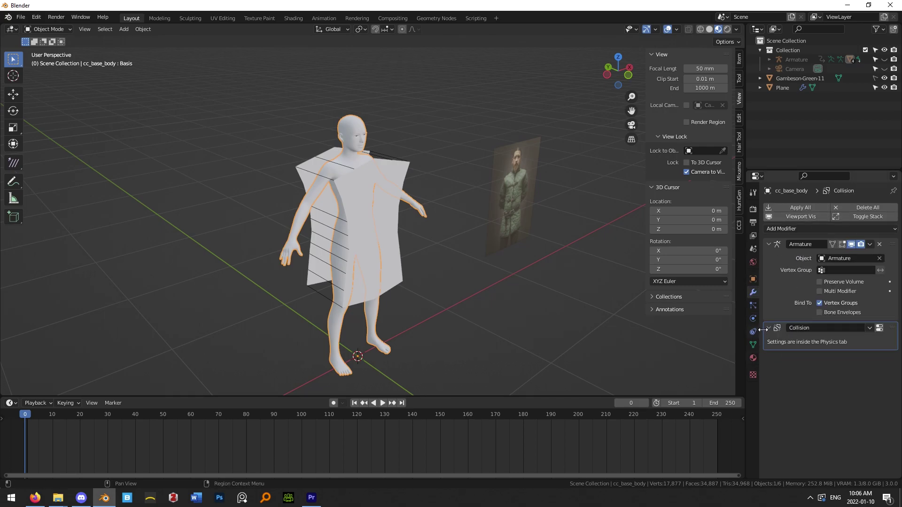
pyautogui.click(753, 318)
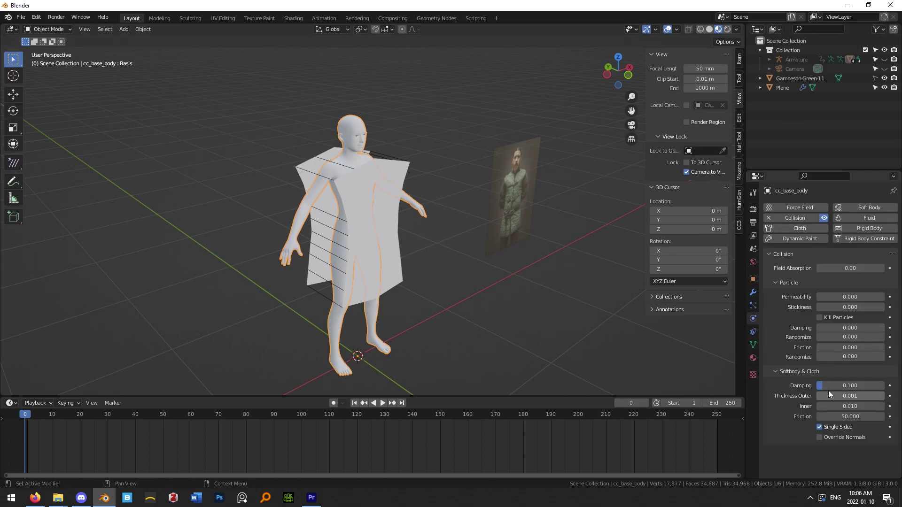
pyautogui.click(853, 397)
pyautogui.press('Return')
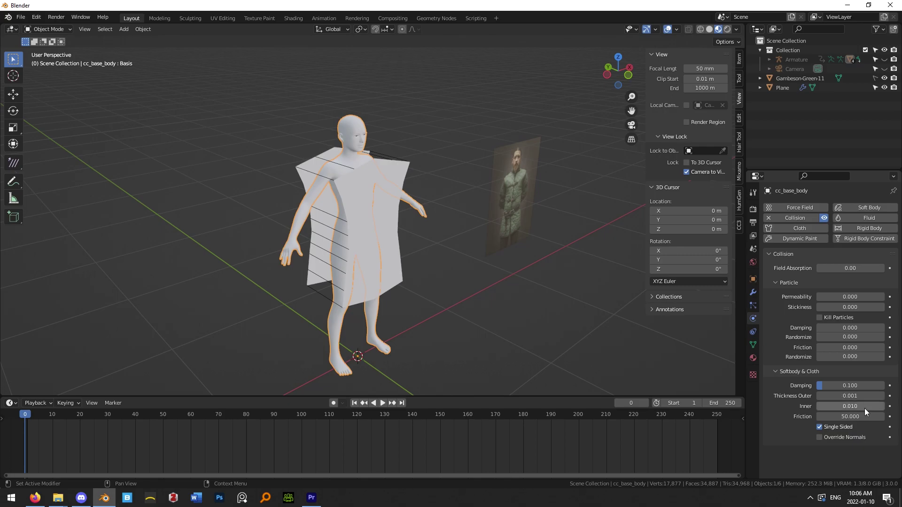
pyautogui.click(869, 411)
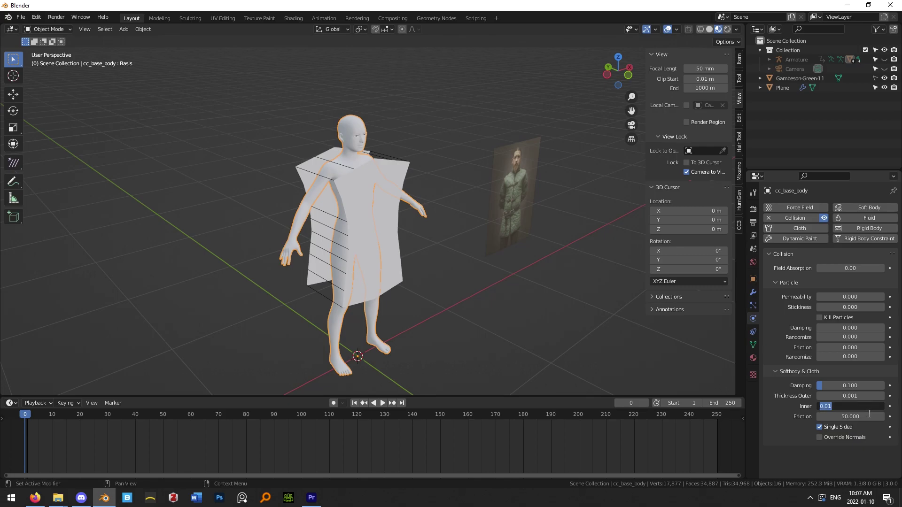
pyautogui.click(604, 350)
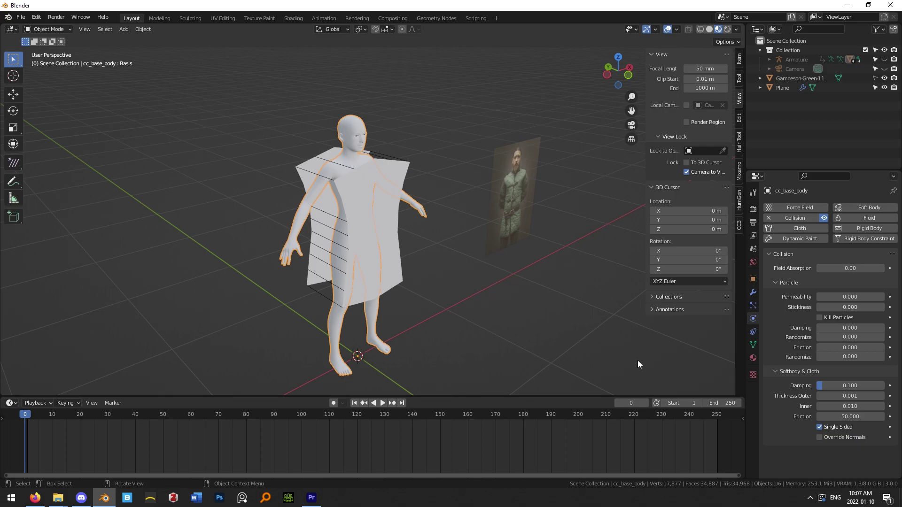
pyautogui.click(851, 418)
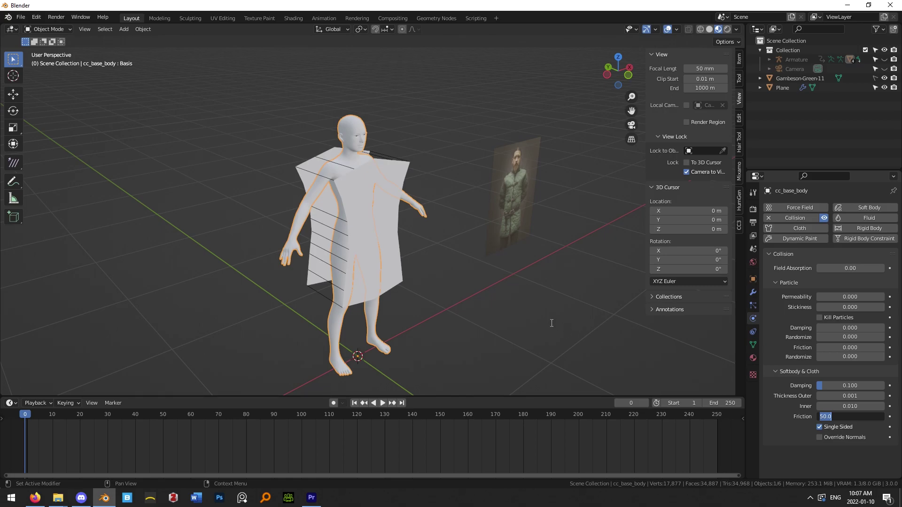
pyautogui.press('Return')
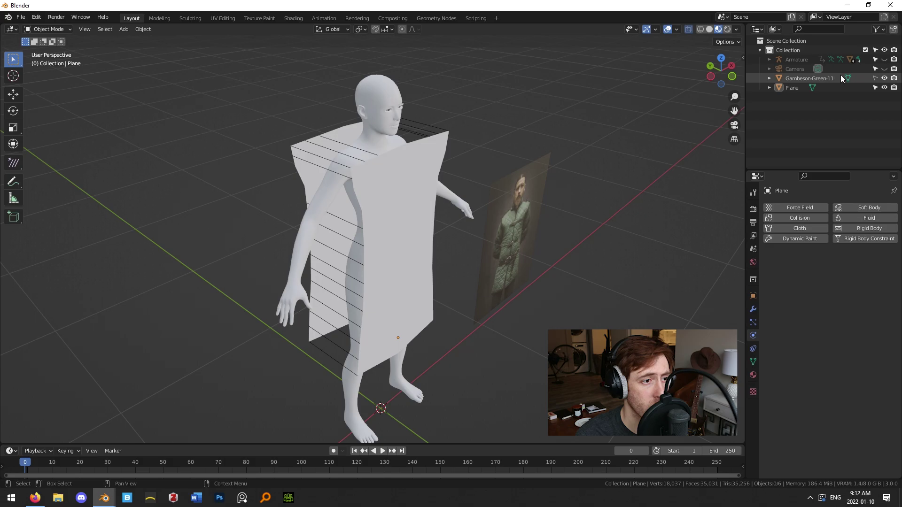
# - Delete the gambeson reference image plane standing beside the character
pyautogui.click(536, 219)
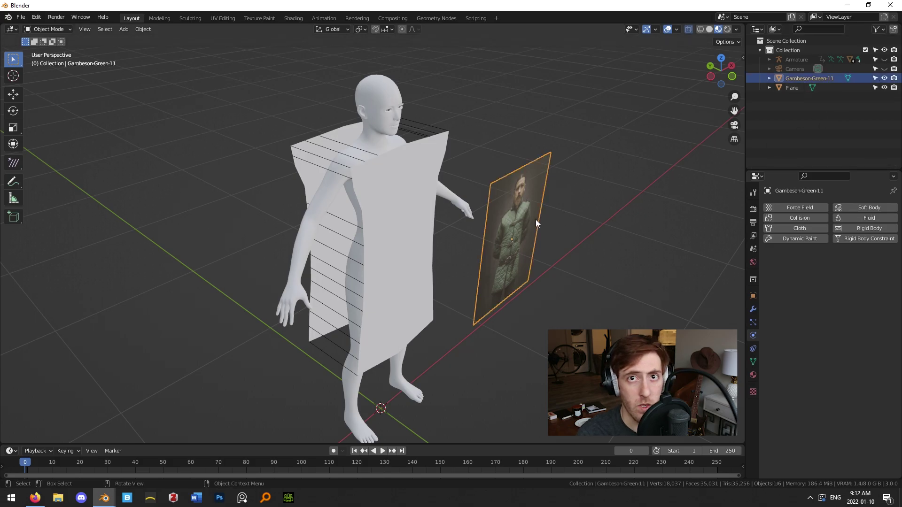
pyautogui.press('Delete')
pyautogui.scroll(3, 530, 235)
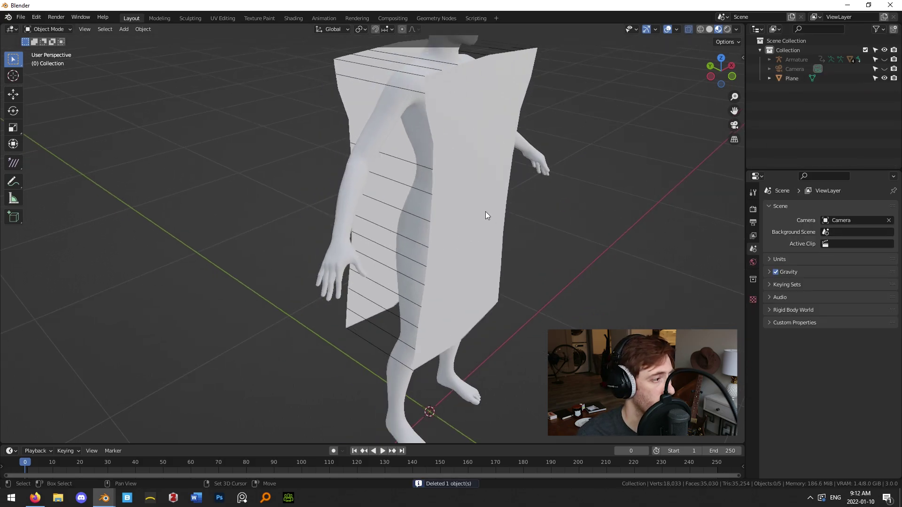
# - Add Cloth physics to the joined front and back gambeson panels
pyautogui.click(505, 197)
pyautogui.press('KP_1')
pyautogui.keyDown('shift'); pyautogui.moveTo(566, 242); pyautogui.dragTo(553, 205, button='middle'); pyautogui.keyUp('shift')
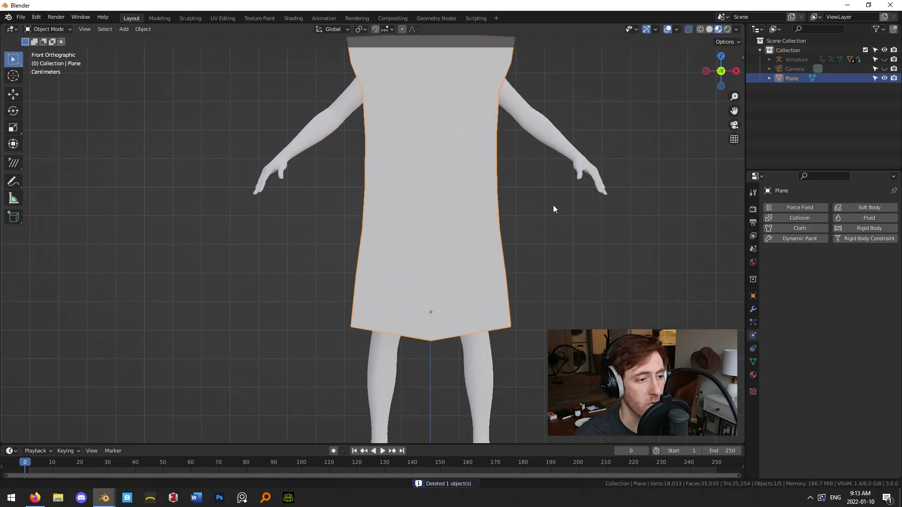
pyautogui.click(793, 231)
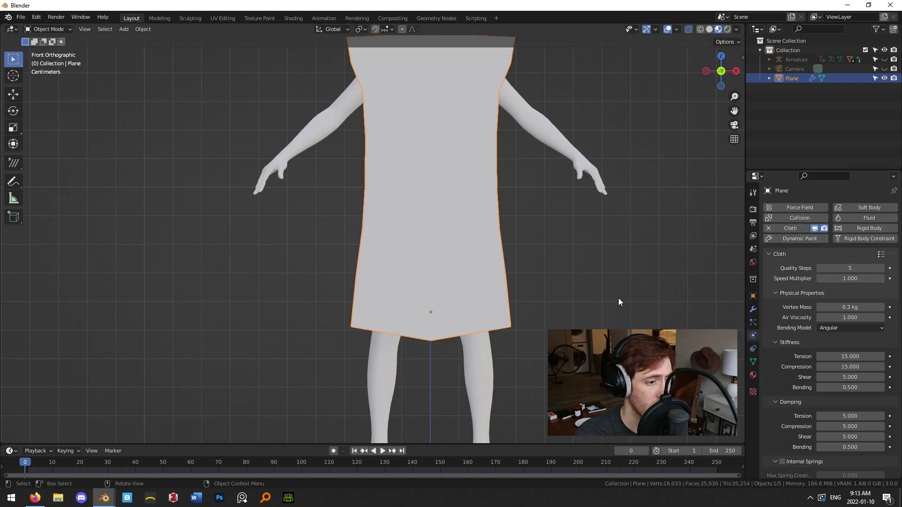
pyautogui.scroll(-3, 608, 207)
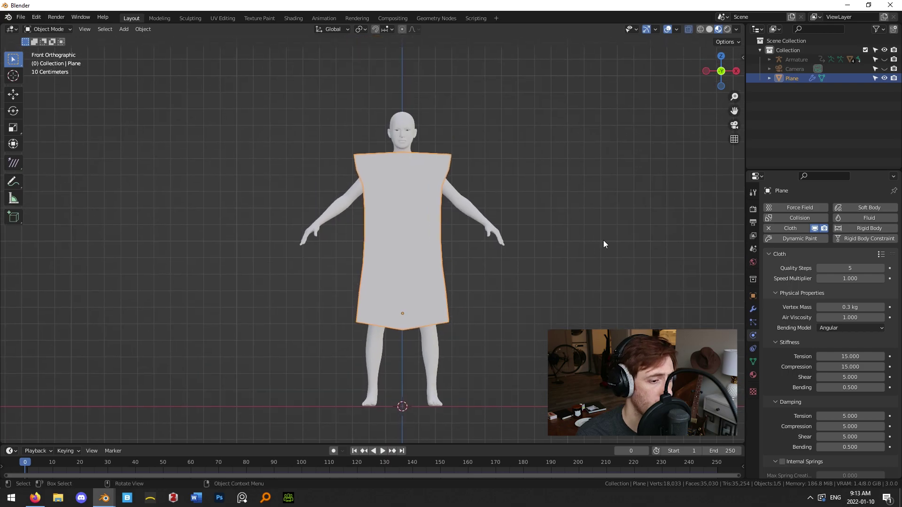
# - Apply the Cotton preset to the gambeson panels' cloth settings
pyautogui.click(880, 255)
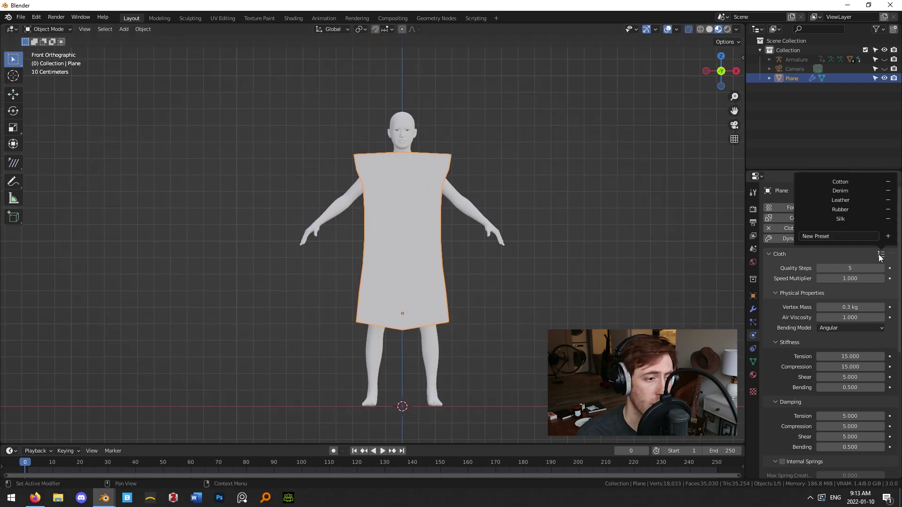
pyautogui.click(840, 182)
pyautogui.click(696, 228)
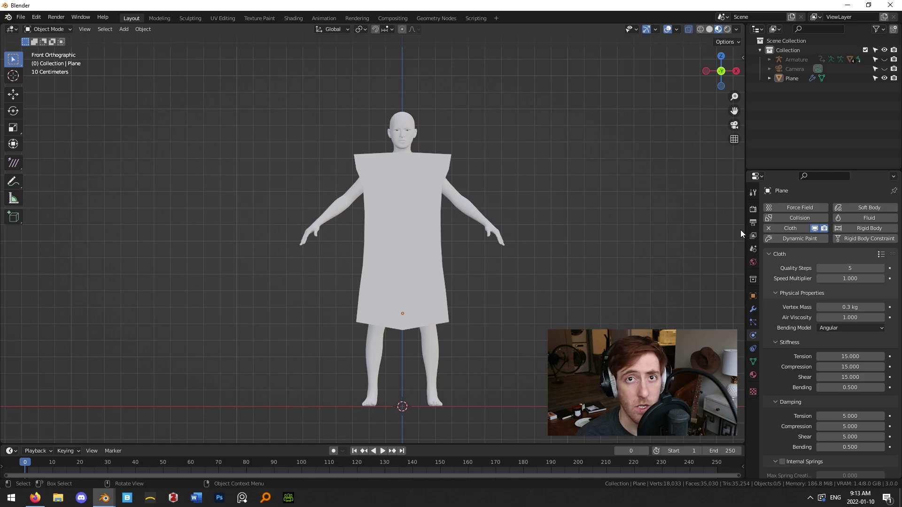
# - Collapse the cloth's Stiffness, Damping and Internal Springs settings, expand Shape and enable Sewing
pyautogui.scroll(-2, 807, 308)
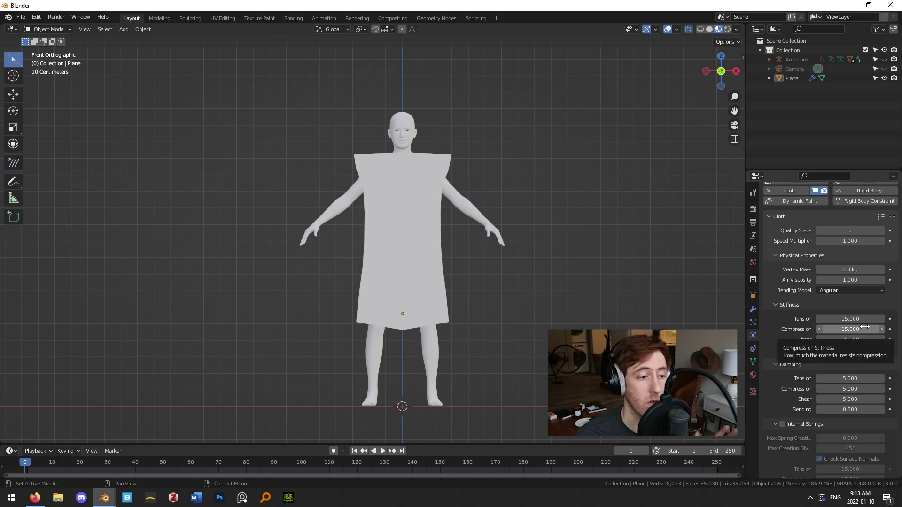
pyautogui.scroll(-2, 822, 319)
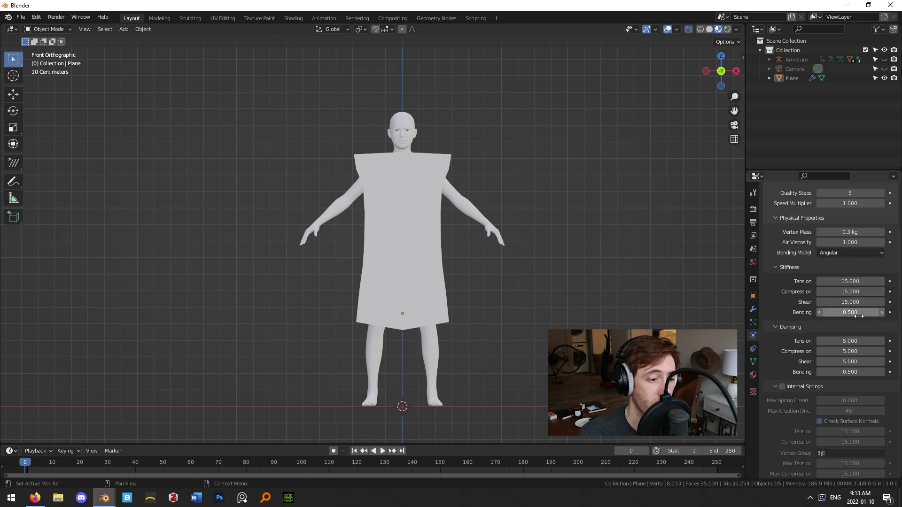
pyautogui.scroll(-1, 852, 325)
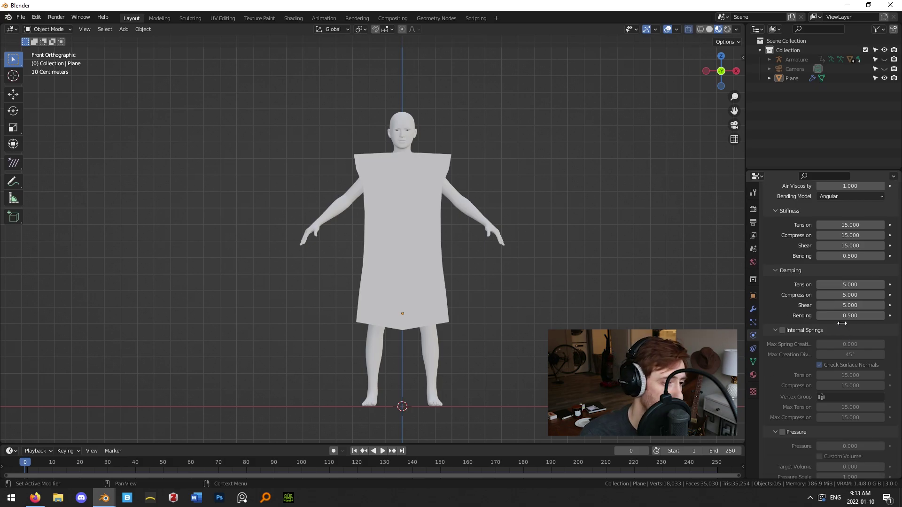
pyautogui.scroll(3, 822, 314)
pyautogui.moveTo(774, 308); pyautogui.dragTo(782, 334)
pyautogui.click(781, 438)
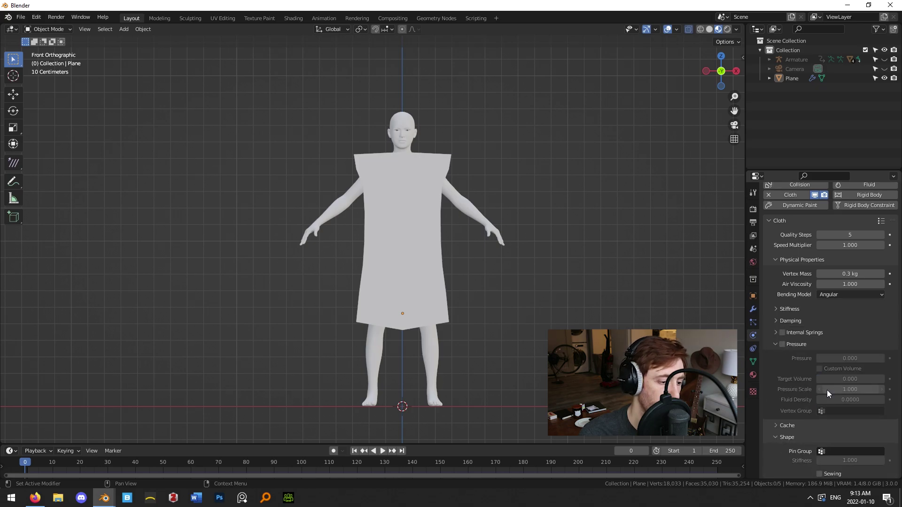
pyautogui.scroll(-4, 827, 390)
pyautogui.click(820, 402)
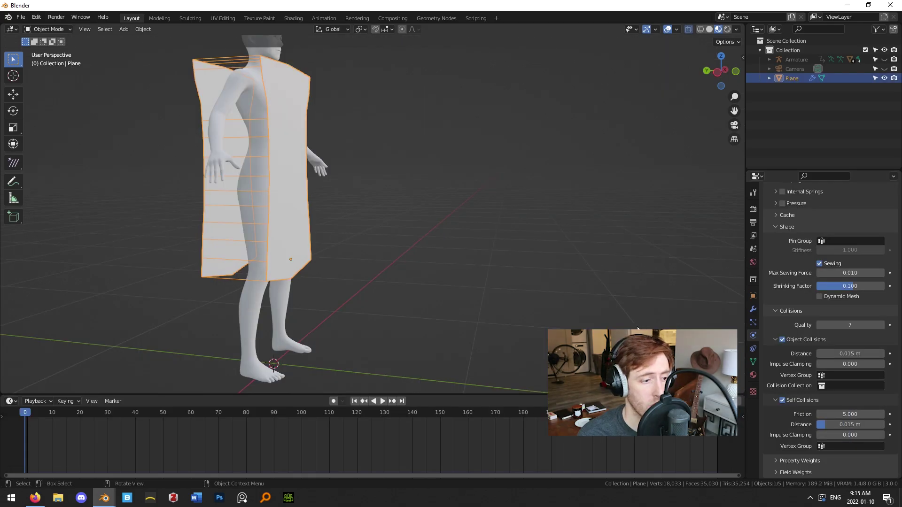
# - Shade the gambeson panels smooth
pyautogui.click(602, 319)
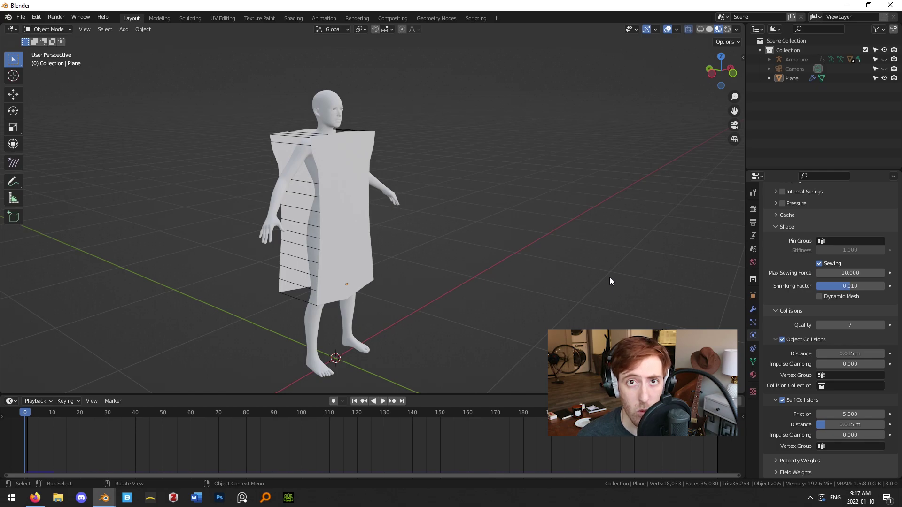
pyautogui.moveTo(610, 278); pyautogui.dragTo(393, 88, button='middle')
pyautogui.scroll(3, 430, 221)
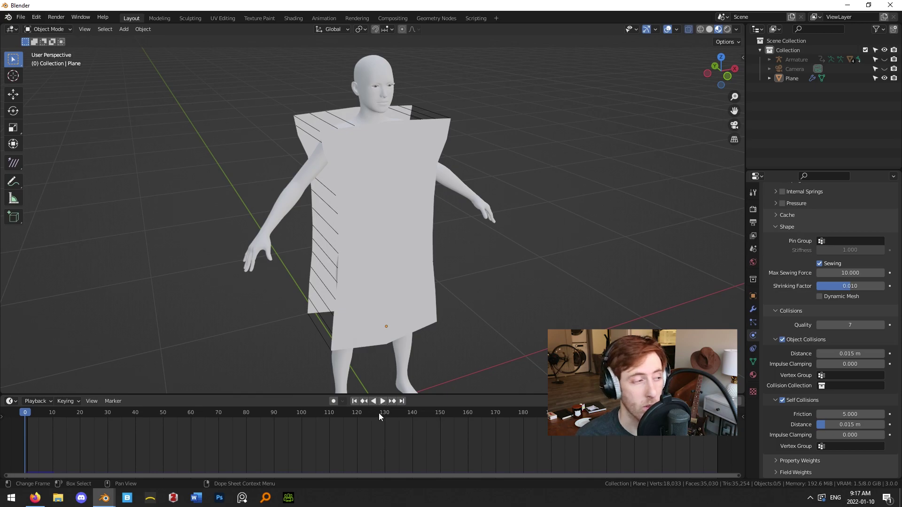
pyautogui.click(396, 242)
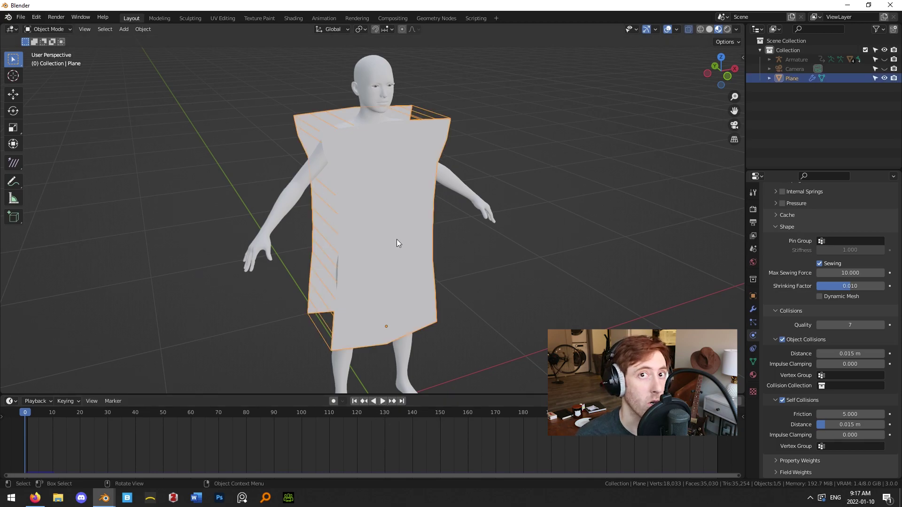
pyautogui.rightClick(397, 243)
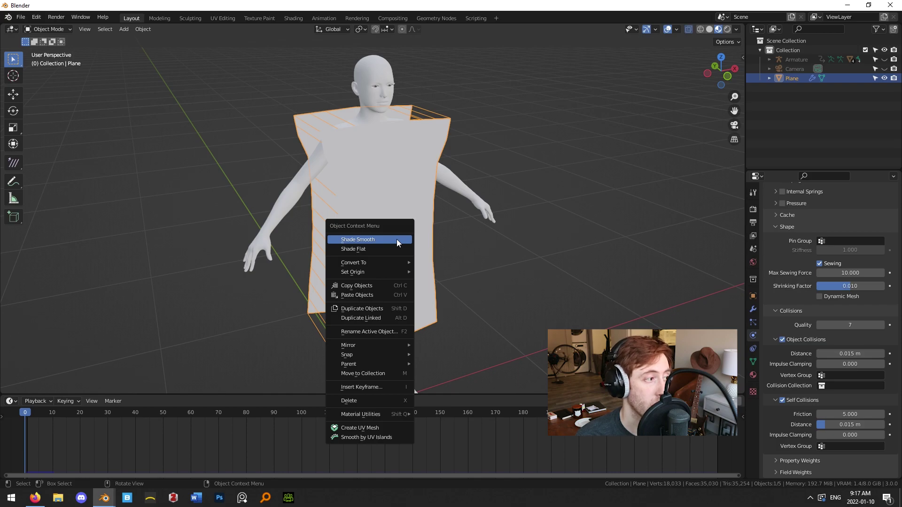
pyautogui.click(397, 239)
pyautogui.click(520, 269)
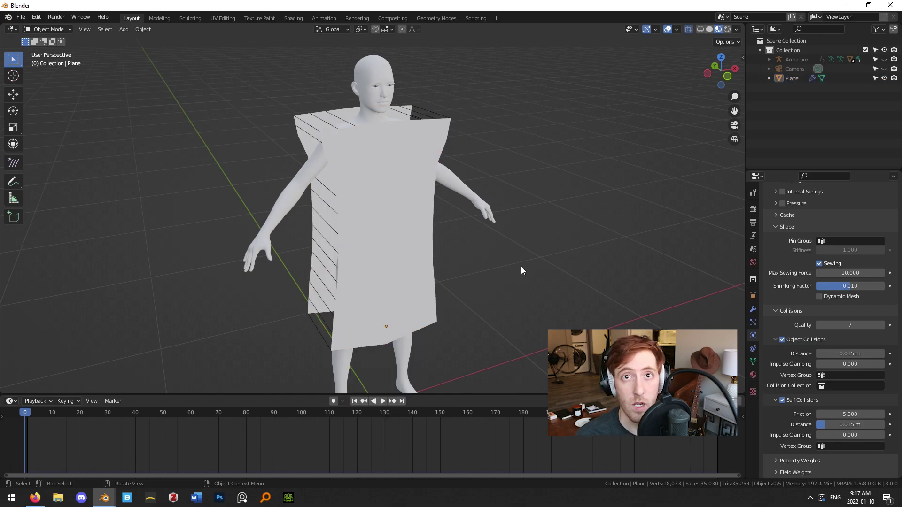
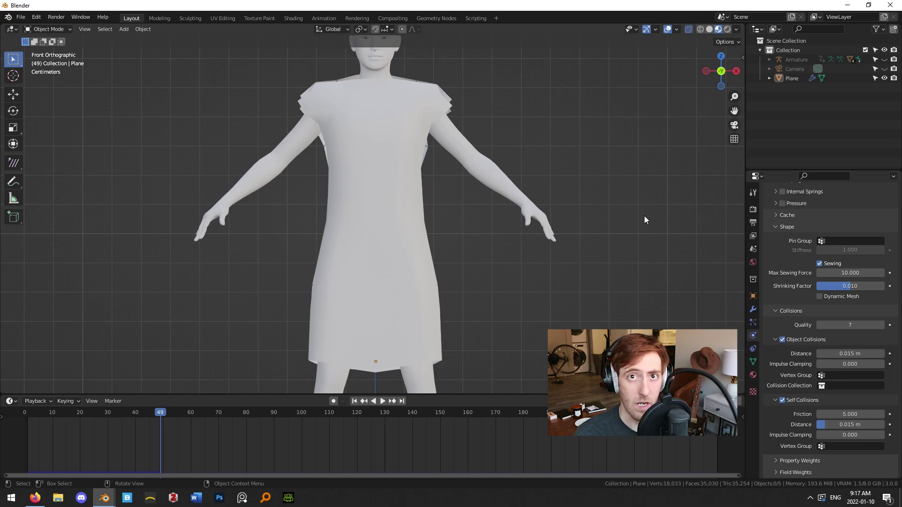
# - Apply the garment's Cloth modifier as a shape key at frame 49 and display the mesh's shape keys
pyautogui.moveTo(617, 229); pyautogui.dragTo(638, 260, button='middle')
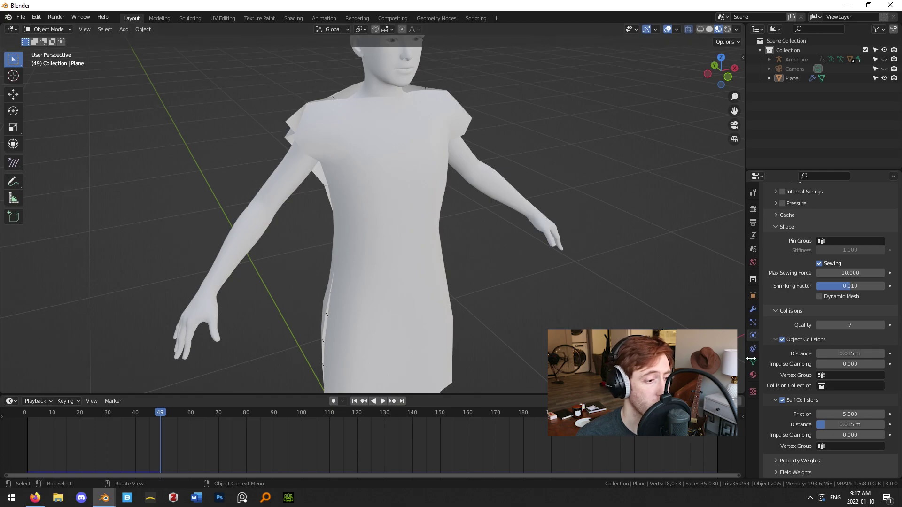
pyautogui.click(753, 375)
pyautogui.scroll(-2, 492, 264)
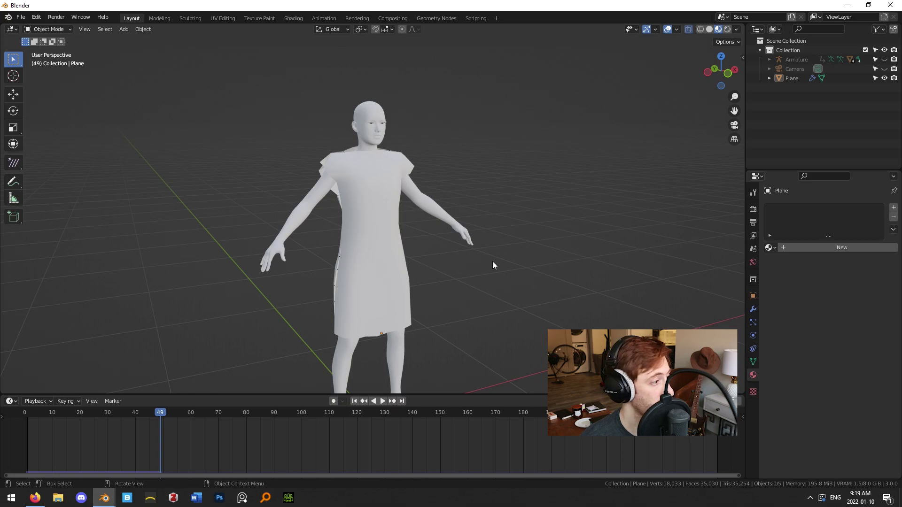
pyautogui.click(367, 227)
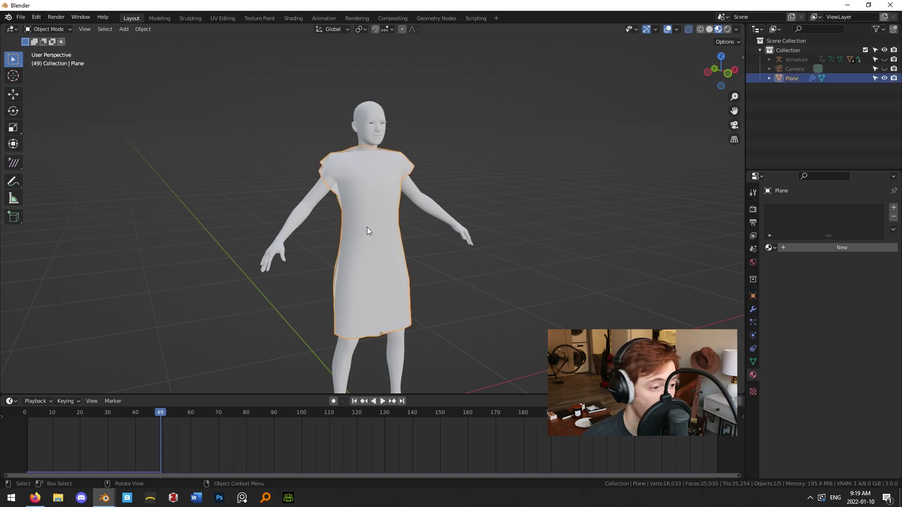
pyautogui.click(753, 309)
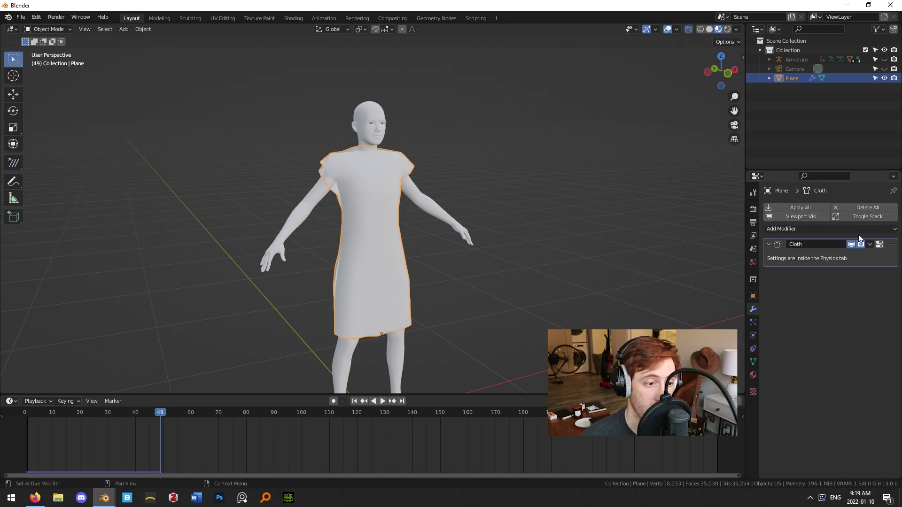
pyautogui.click(870, 244)
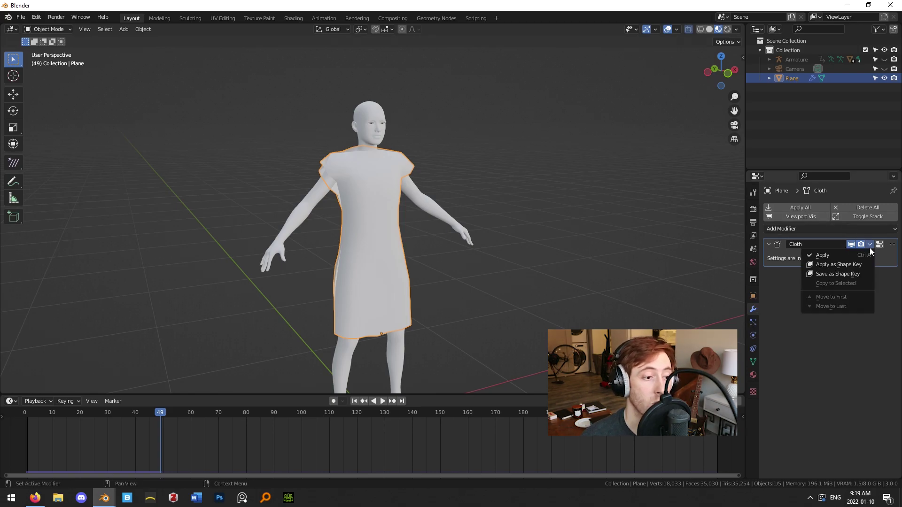
pyautogui.click(851, 264)
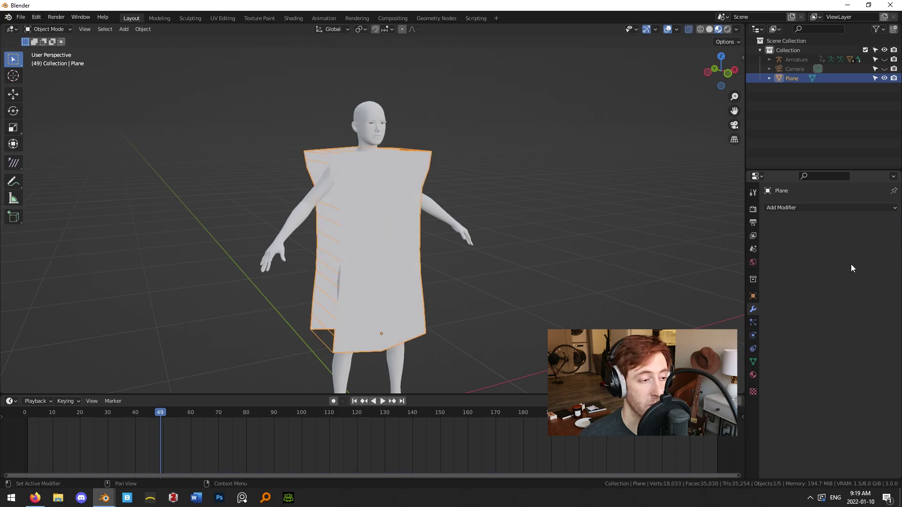
pyautogui.click(612, 258)
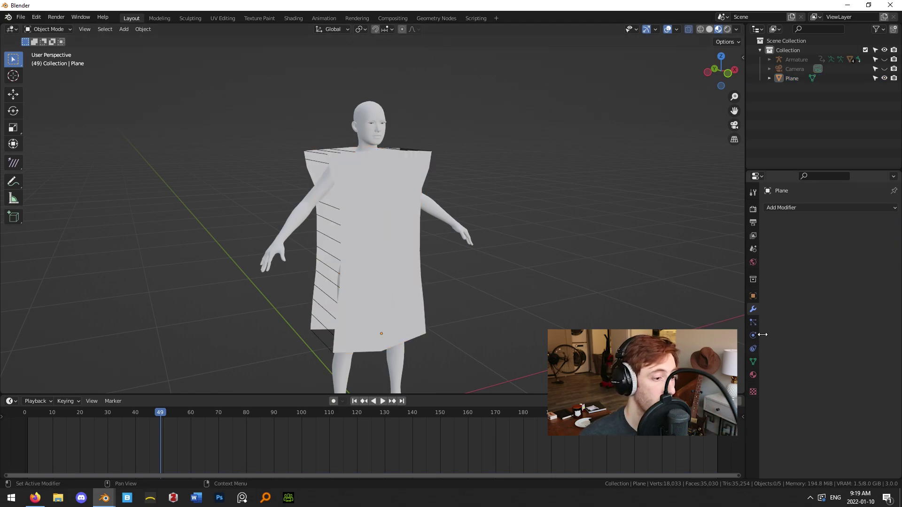
pyautogui.click(753, 363)
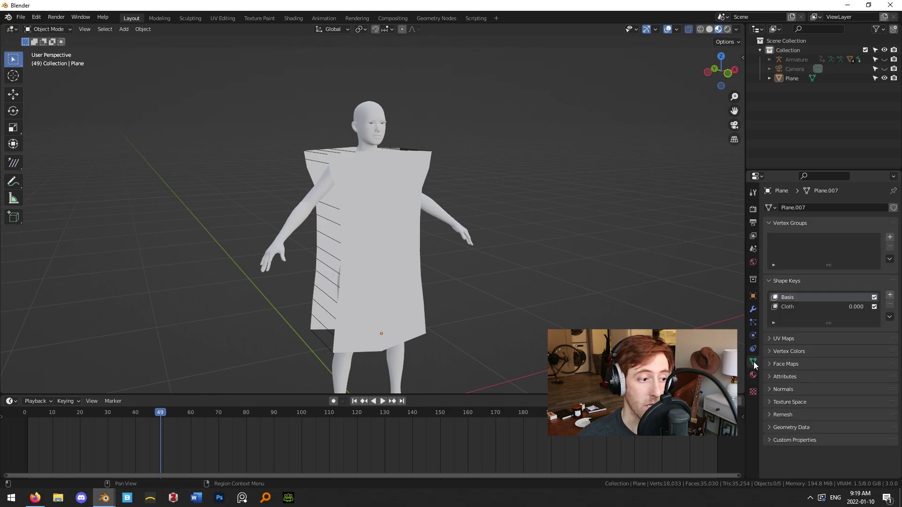
# - Set the Cloth shape key's value to 1.000 on the gambeson
pyautogui.click(798, 306)
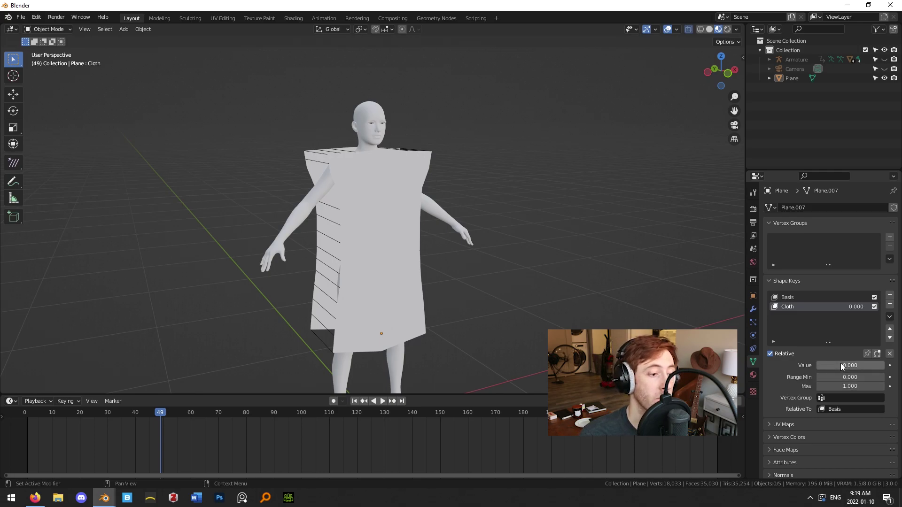
pyautogui.moveTo(840, 364); pyautogui.dragTo(895, 365)
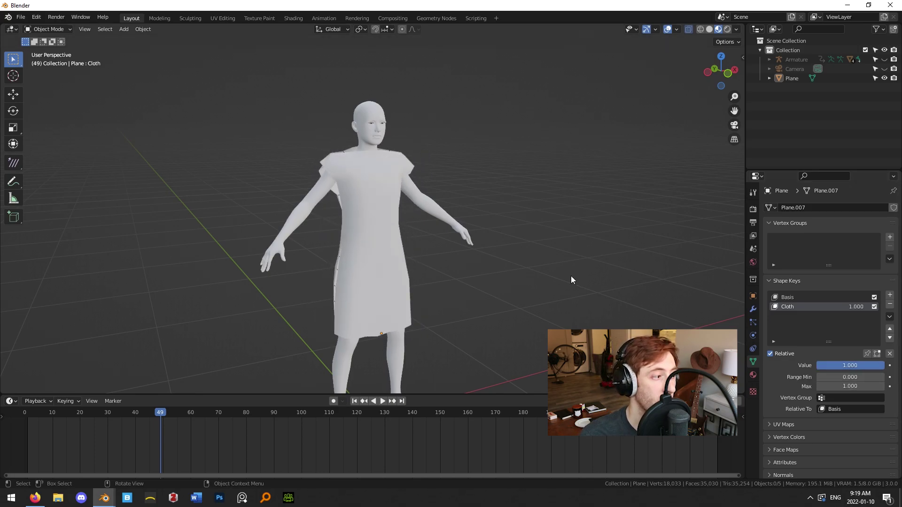
pyautogui.scroll(3, 365, 226)
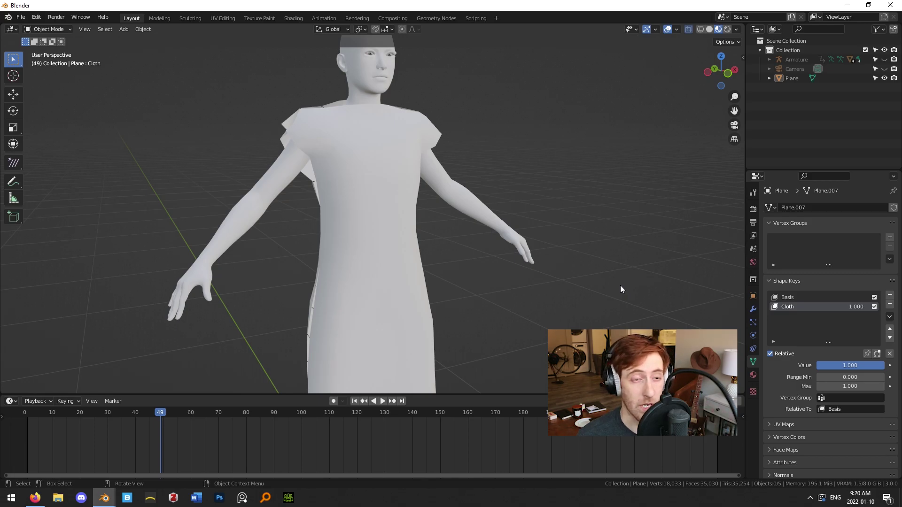
# - Remove the Basis shape key first and the Cloth shape key second, making the draped form the gambeson's actual mesh
pyautogui.click(789, 299)
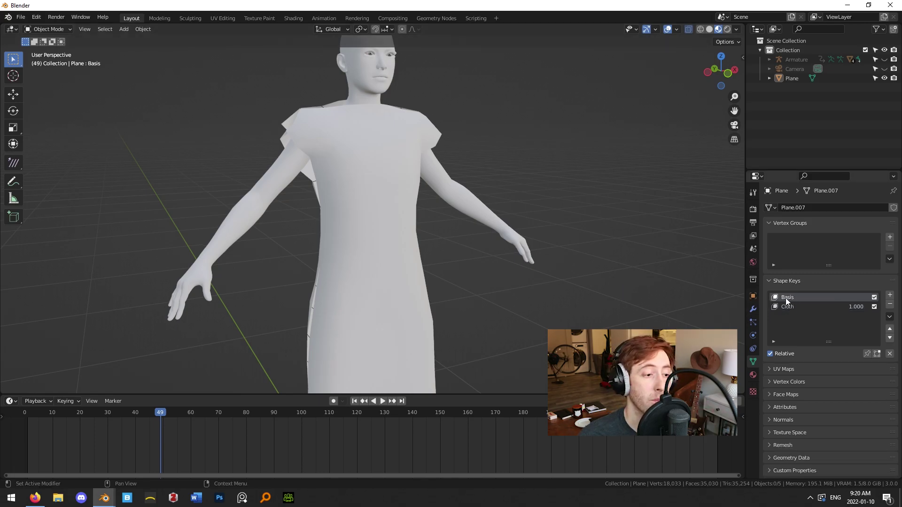
pyautogui.click(811, 308)
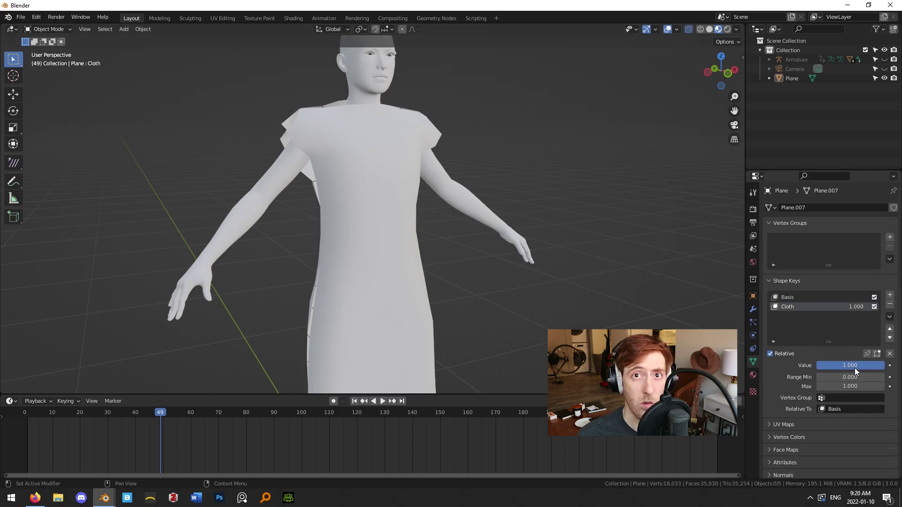
pyautogui.click(808, 297)
pyautogui.click(890, 304)
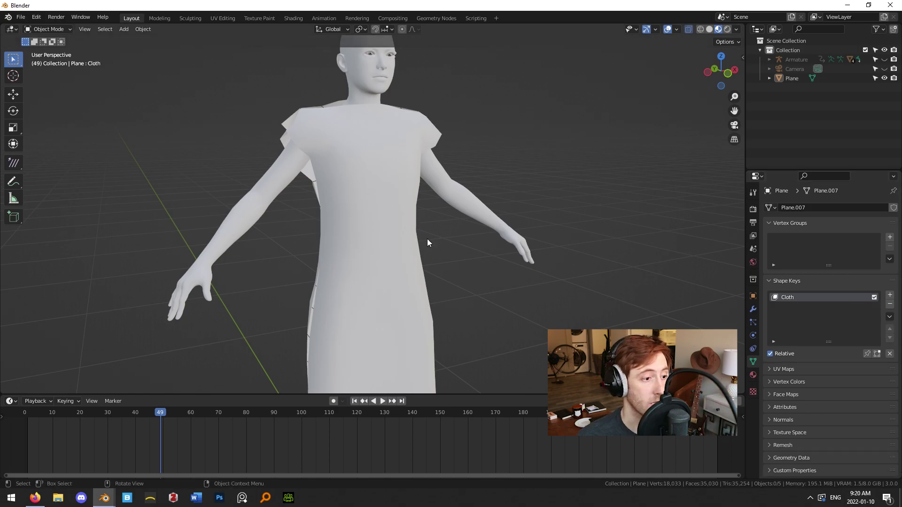
pyautogui.click(890, 304)
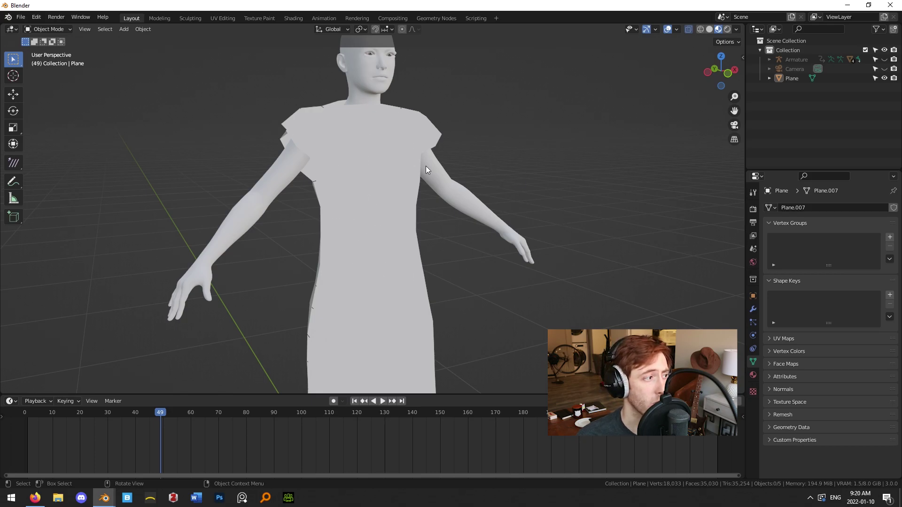
# - Inspect the draped gambeson's mesh in Edit Mode, and return to Object Mode to view the whole garment
pyautogui.click(384, 166)
pyautogui.press('Tab')
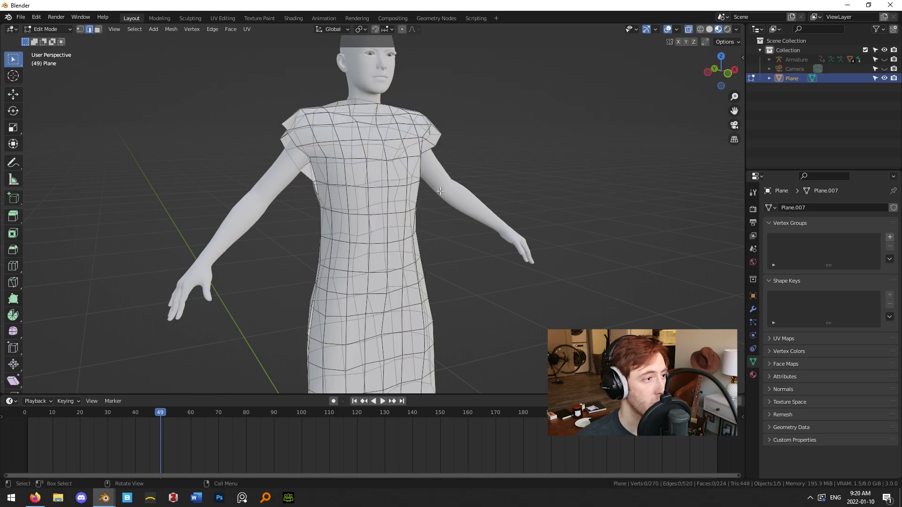
pyautogui.press('Tab')
pyautogui.click(556, 192)
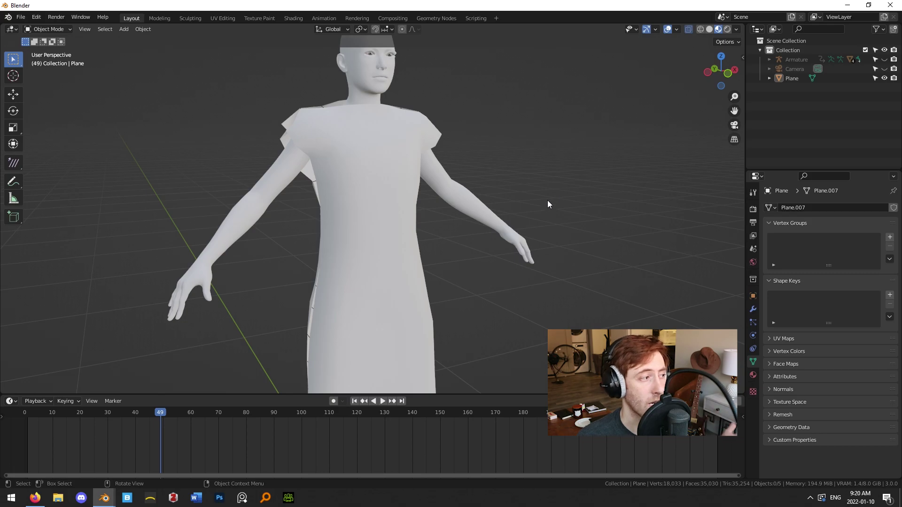
pyautogui.scroll(-3, 547, 200)
pyautogui.moveTo(495, 194); pyautogui.dragTo(424, 206, button='middle')
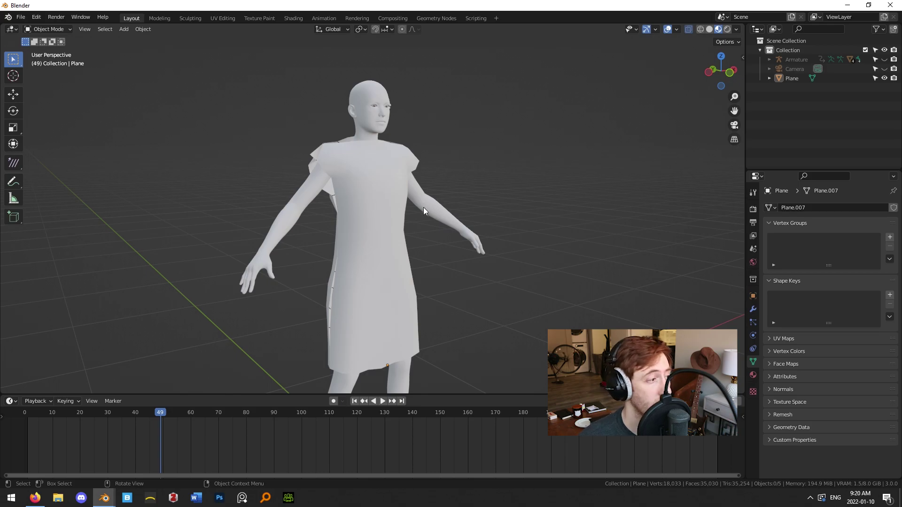
# - Put the gambeson mesh in Edit Mode with vertex selection and view it from the character's side
pyautogui.click(424, 207)
pyautogui.press('KP_Decimal')
pyautogui.press('Tab')
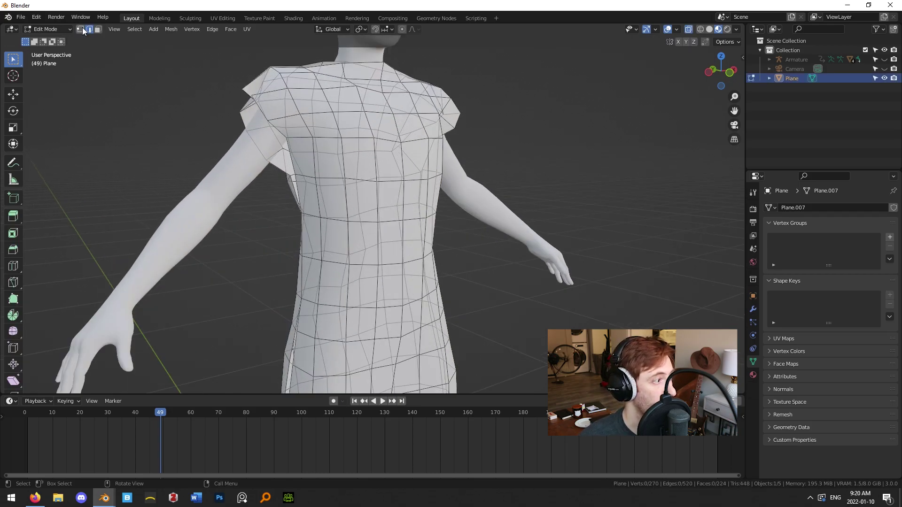
pyautogui.click(81, 29)
pyautogui.moveTo(463, 241); pyautogui.dragTo(479, 215, button='middle')
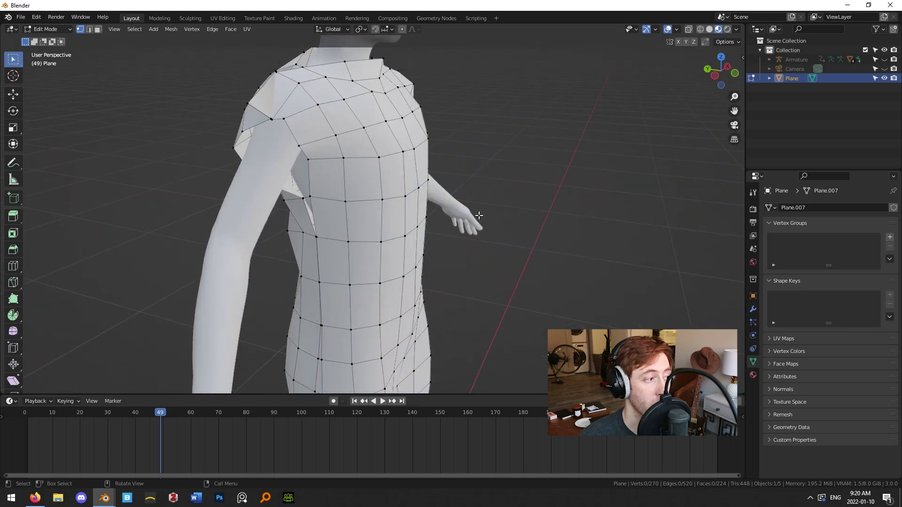
pyautogui.scroll(-4, 479, 215)
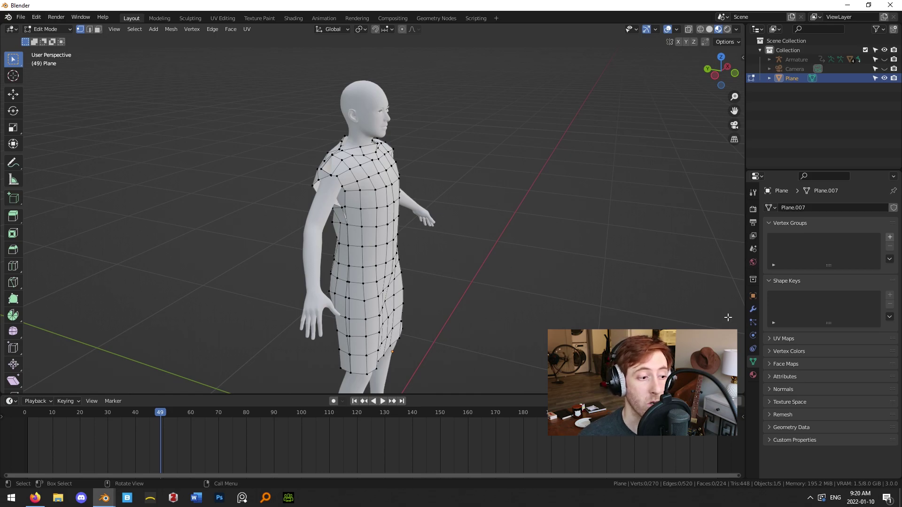
# - Display the gambeson's modifiers and inspect the open side seam below the armpit in Object Mode
pyautogui.click(752, 309)
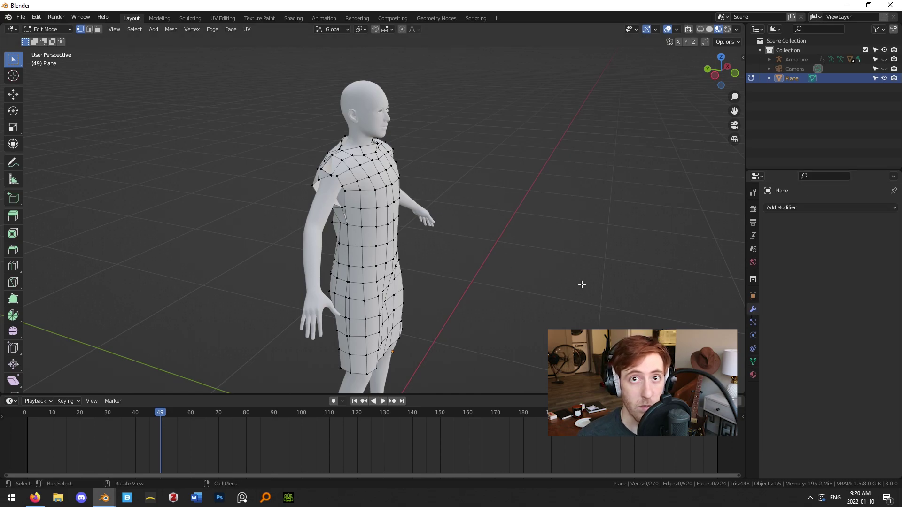
pyautogui.press('Tab')
pyautogui.scroll(2, 497, 270)
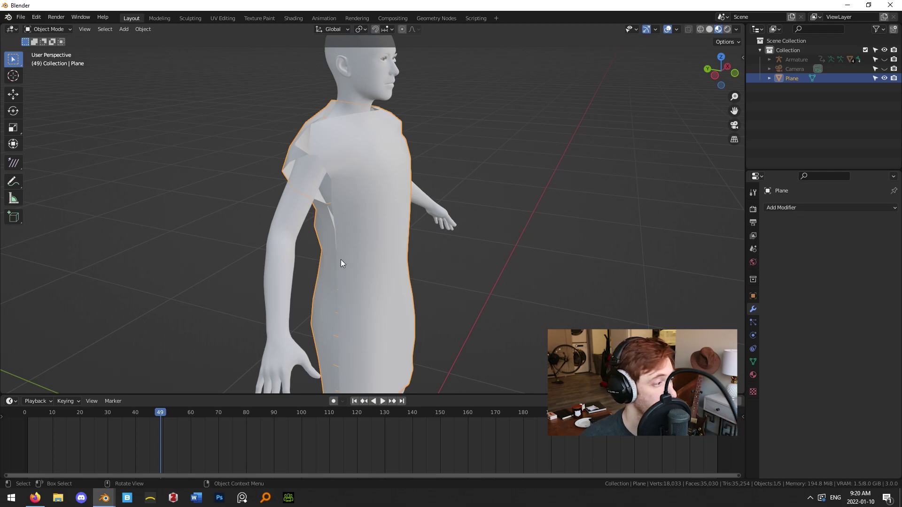
pyautogui.scroll(4, 341, 259)
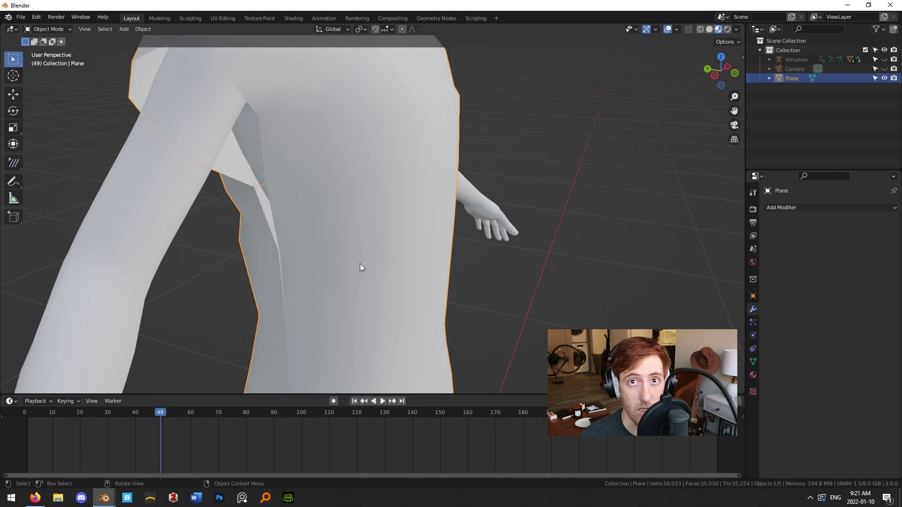
pyautogui.scroll(-1, 360, 263)
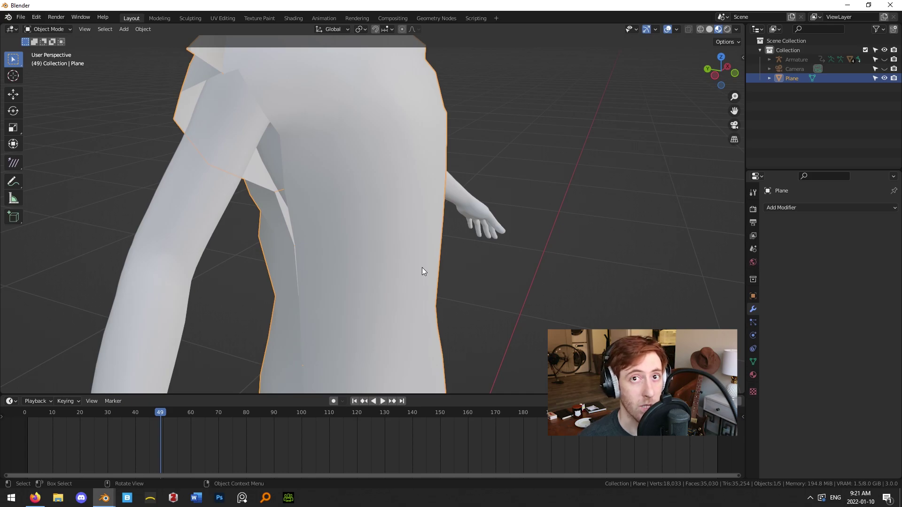
# - In Edit Mode, merge the upper two vertex pairs of the side seam below the armpit, each at its center
pyautogui.press('Tab')
pyautogui.scroll(4, 422, 271)
pyautogui.moveTo(422, 271); pyautogui.dragTo(430, 198, button='middle')
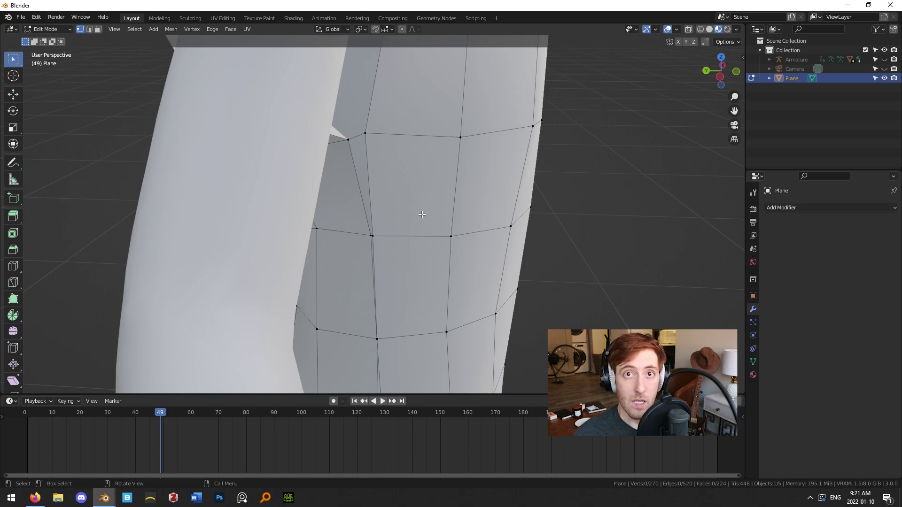
pyautogui.moveTo(432, 212); pyautogui.dragTo(380, 156, button='middle')
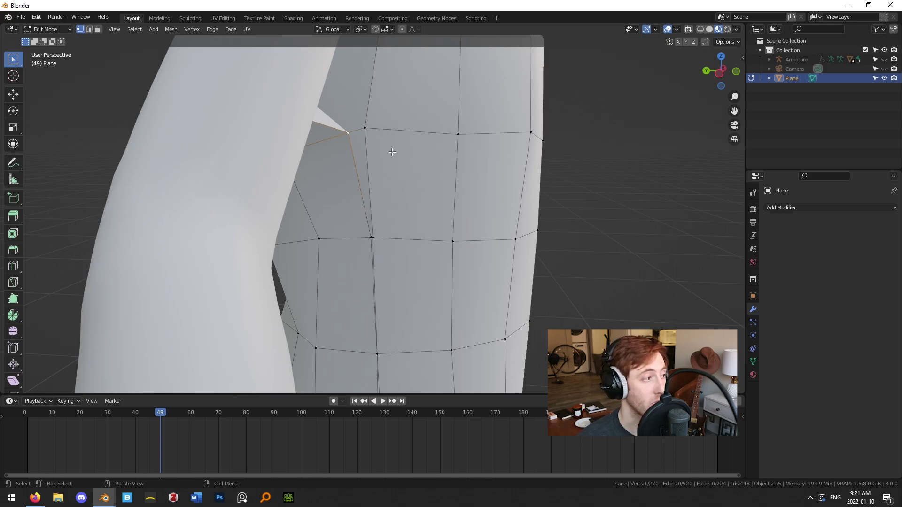
pyautogui.keyDown('shift'); pyautogui.click(374, 137); pyautogui.keyUp('shift')
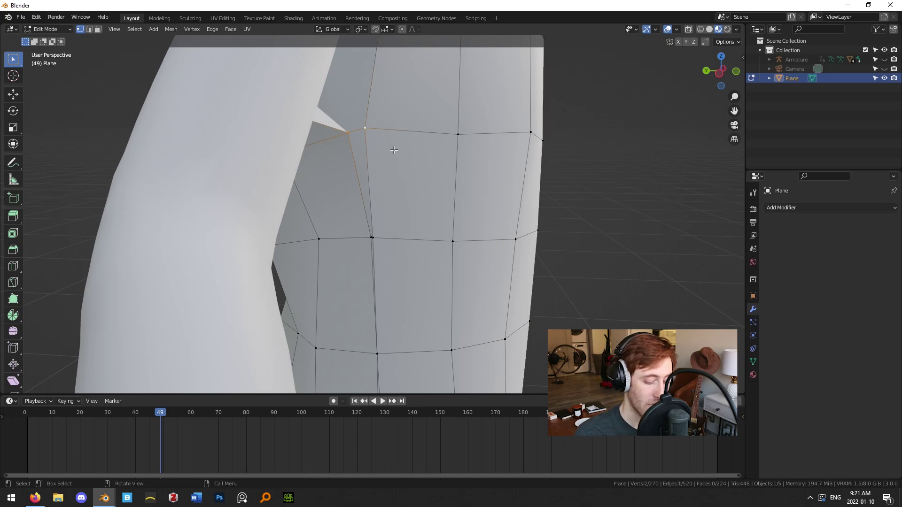
pyautogui.press('m')
pyautogui.click(390, 146)
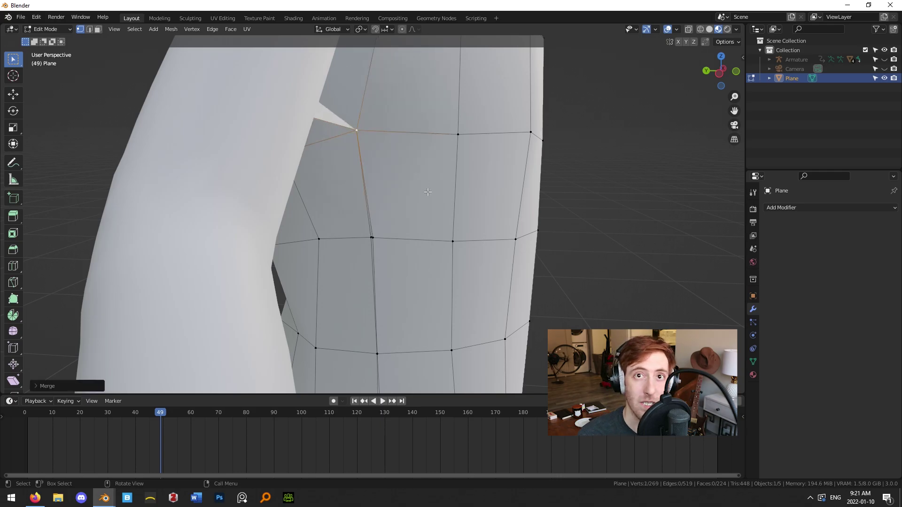
pyautogui.keyDown('shift'); pyautogui.click(385, 251); pyautogui.keyUp('shift')
pyautogui.press('m')
pyautogui.click(390, 257)
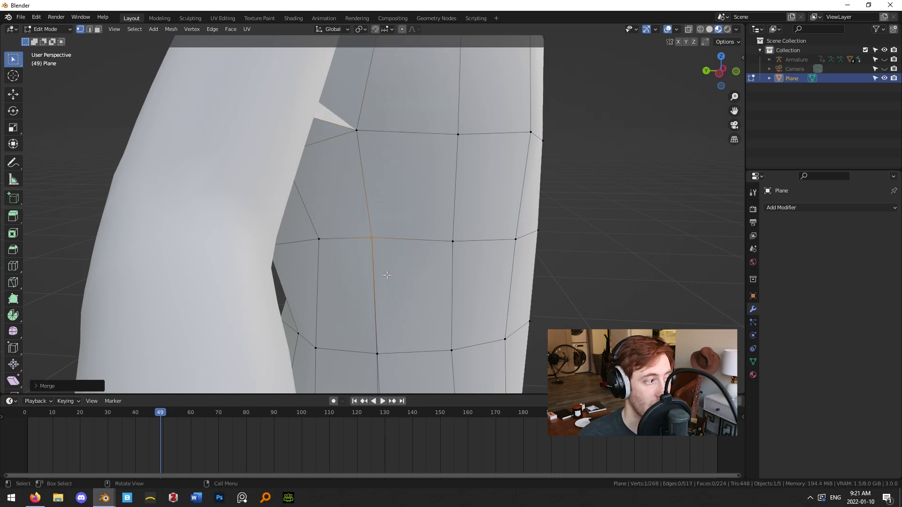
# - Merge the next front and back vertex pair down the same side seam, around the waist, at its center
pyautogui.moveTo(385, 274); pyautogui.dragTo(366, 170, button='middle')
pyautogui.hotkey('alt', 'a')
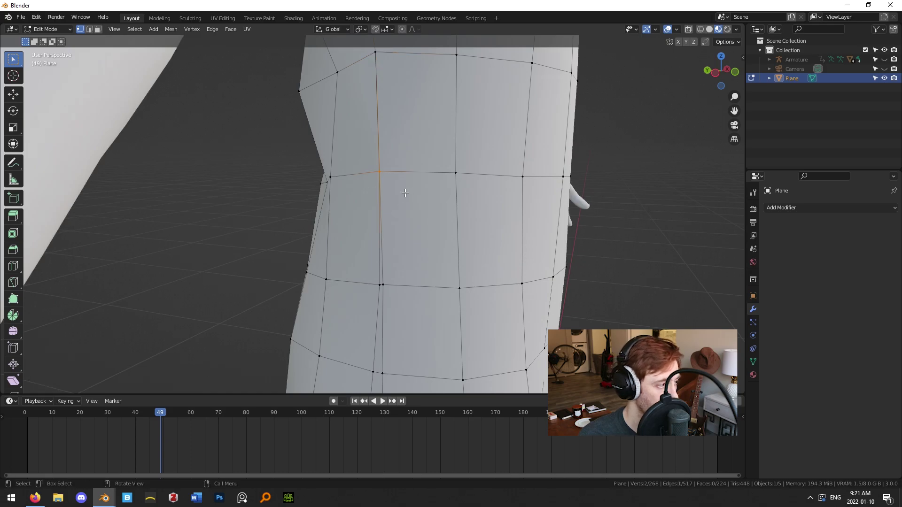
pyautogui.scroll(3, 366, 170)
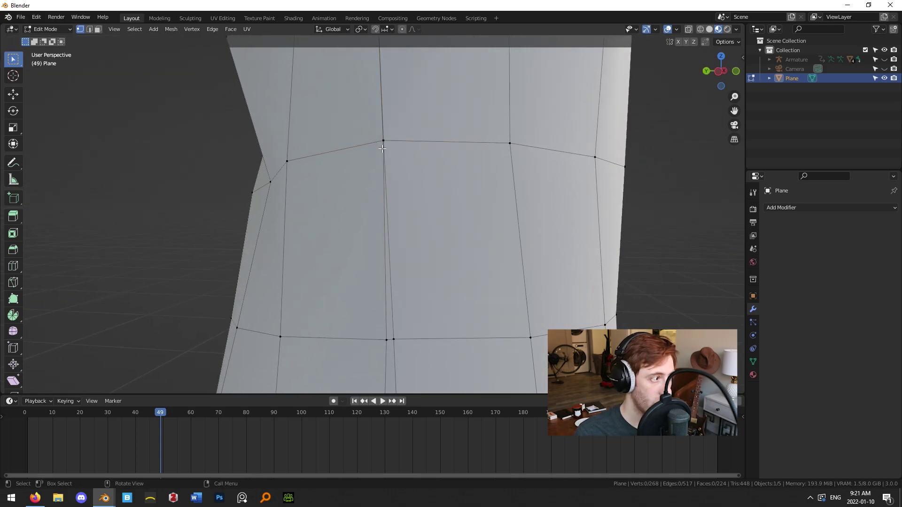
pyautogui.moveTo(395, 147); pyautogui.dragTo(378, 136)
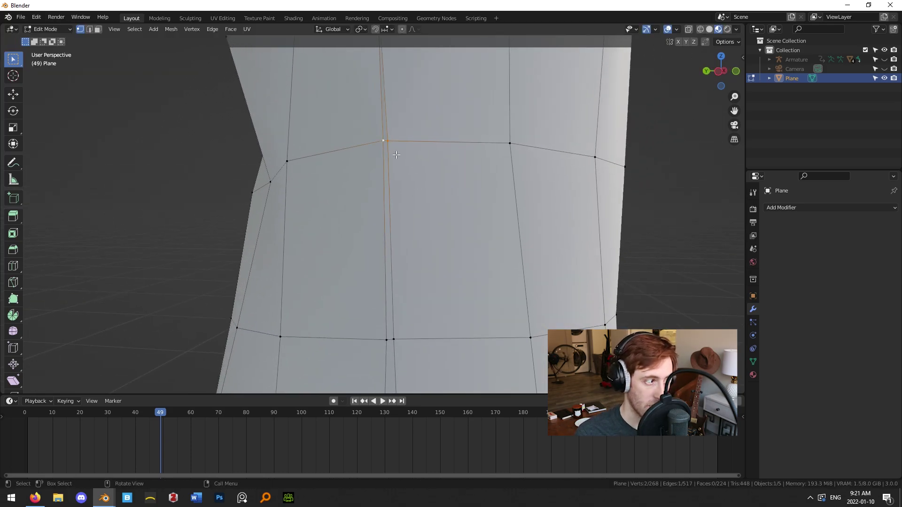
pyautogui.moveTo(396, 155); pyautogui.dragTo(368, 172, button='middle')
pyautogui.press('m')
pyautogui.click(397, 227)
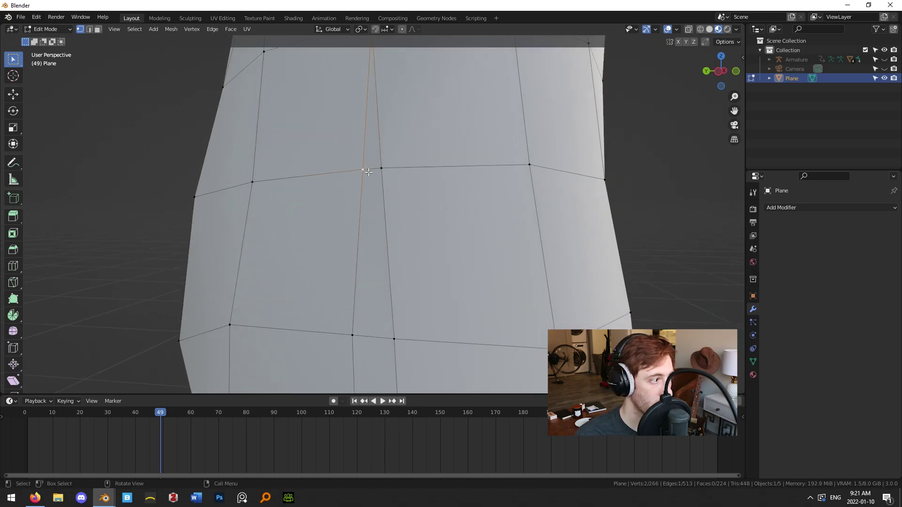
pyautogui.press('m')
pyautogui.click(389, 167)
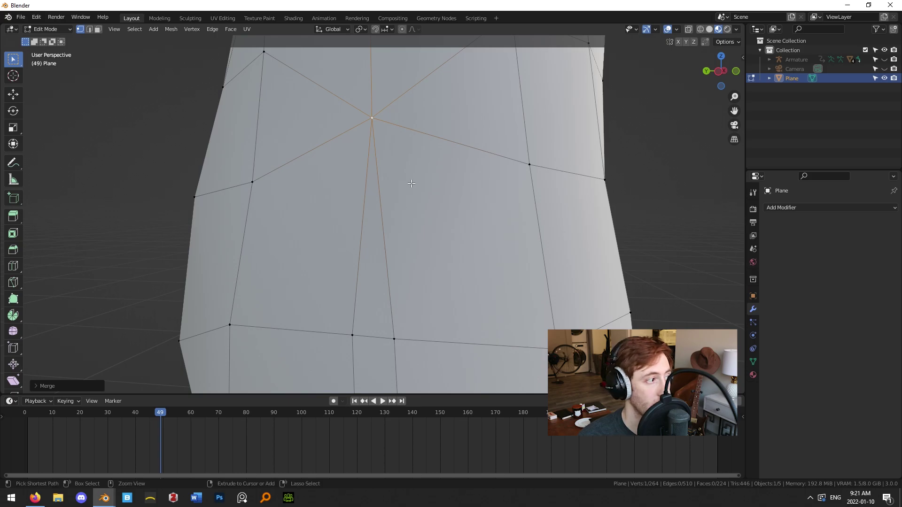
pyautogui.hotkey('ctrl', 'z')
# - Merge the hip vertex pair of the side seam at its center, and continue merging the pairs along both side seams
pyautogui.press('m')
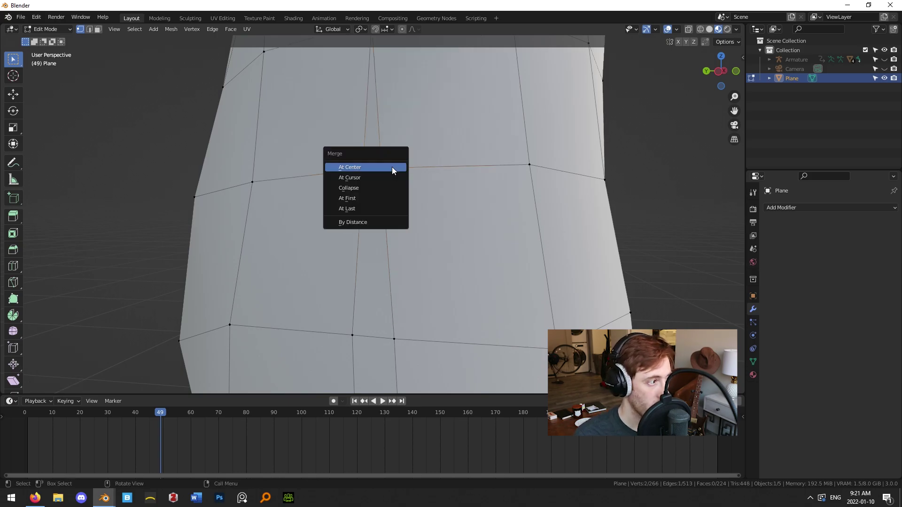
pyautogui.click(391, 167)
pyautogui.moveTo(447, 189); pyautogui.dragTo(432, 194, button='middle')
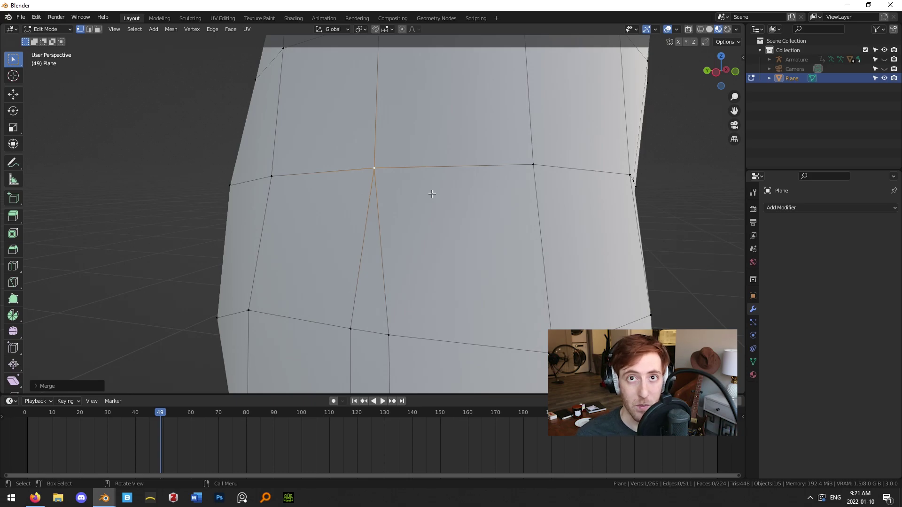
pyautogui.scroll(-3, 415, 185)
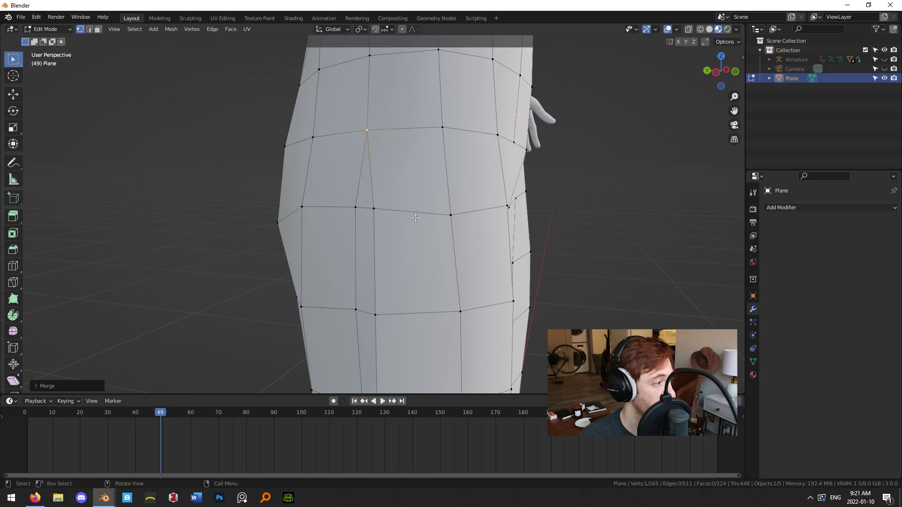
pyautogui.moveTo(415, 218); pyautogui.dragTo(328, 287, button='middle')
pyautogui.press('m')
pyautogui.click(324, 292)
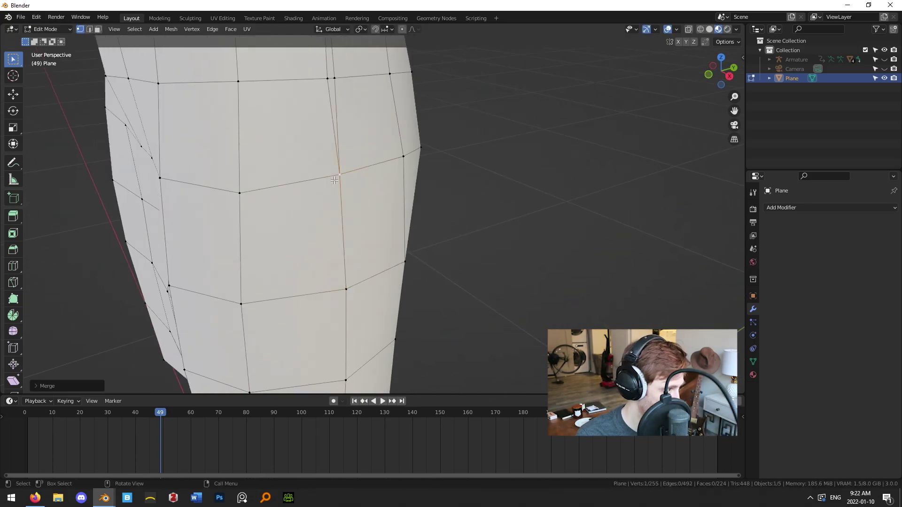
# - Reposition the seam vertex on top of the gambeson's shoulder
pyautogui.moveTo(334, 180); pyautogui.dragTo(343, 114, button='middle')
pyautogui.scroll(2, 342, 114)
pyautogui.press('g')
pyautogui.click(334, 105)
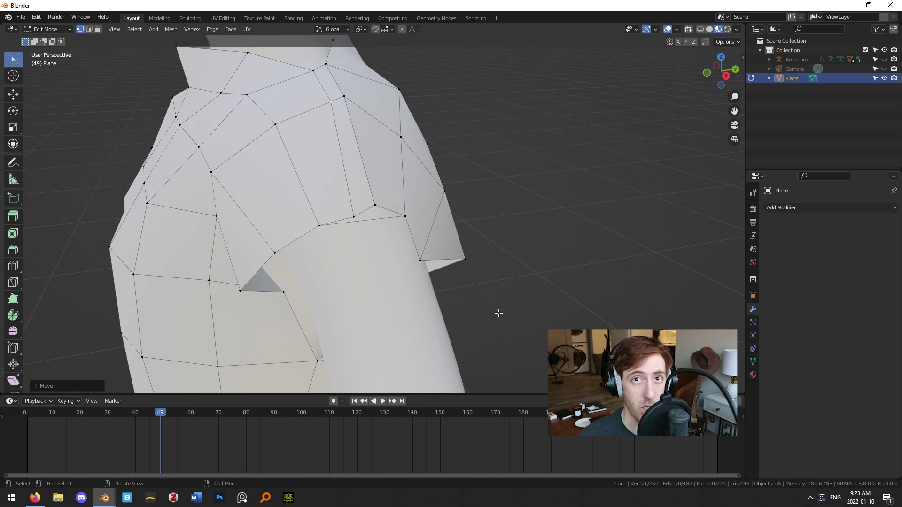
# - Delete the loose sewing edge that spans the armhole opening at the shoulder
pyautogui.keyDown('shift'); pyautogui.click(405, 216); pyautogui.keyUp('shift')
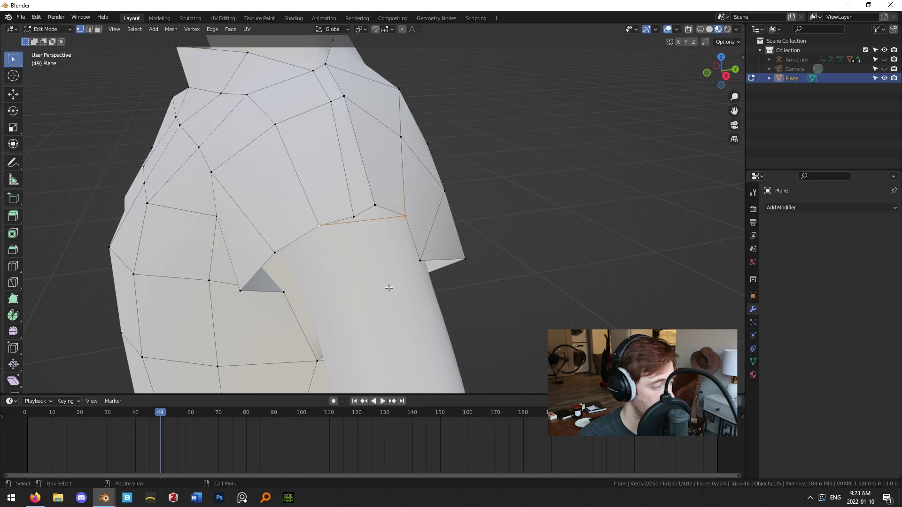
pyautogui.press('x')
pyautogui.click(365, 286)
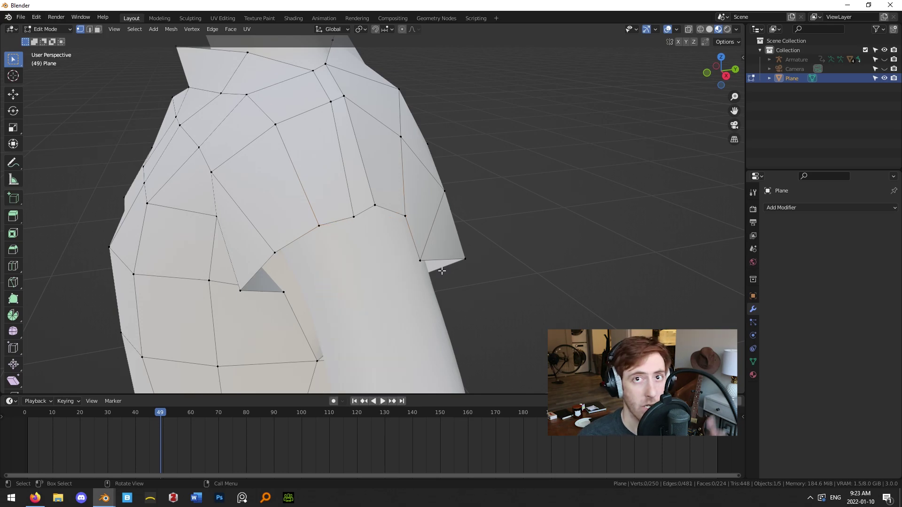
# - Merge the remaining front and back vertex pairs along the shoulder seams and show the Transform properties
pyautogui.moveTo(441, 271); pyautogui.dragTo(537, 276, button='middle')
pyautogui.press('m')
pyautogui.click(376, 145)
pyautogui.press('n')
pyautogui.hotkey('ctrl', 'z')
pyautogui.keyDown('ctrl'); pyautogui.click(422, 254); pyautogui.keyUp('ctrl')
pyautogui.keyDown('ctrl'); pyautogui.click(414, 248); pyautogui.keyUp('ctrl')
pyautogui.press('m')
pyautogui.click(414, 248)
pyautogui.scroll(-5, 414, 248)
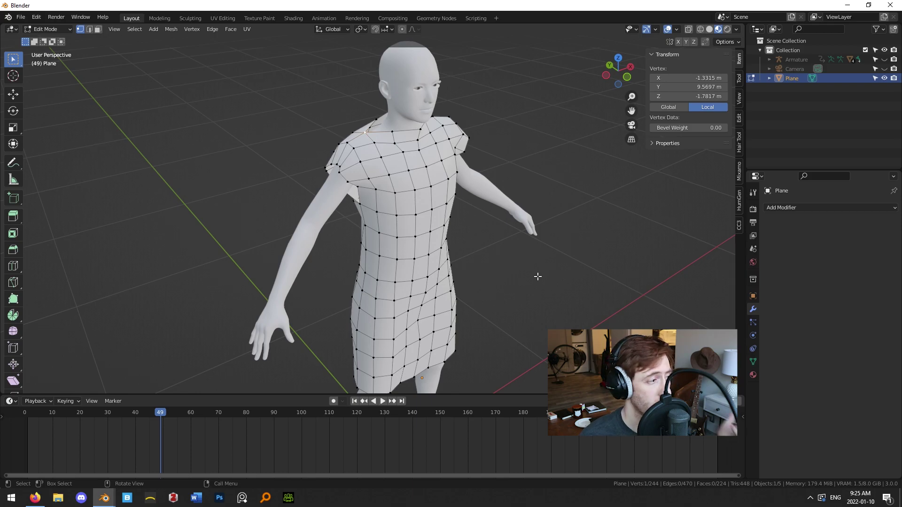
pyautogui.click(538, 276)
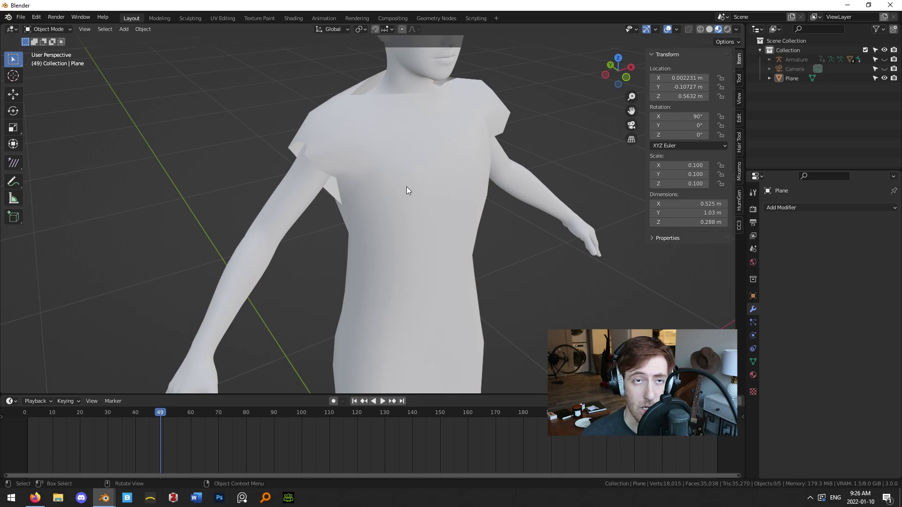
pyautogui.scroll(-4, 484, 216)
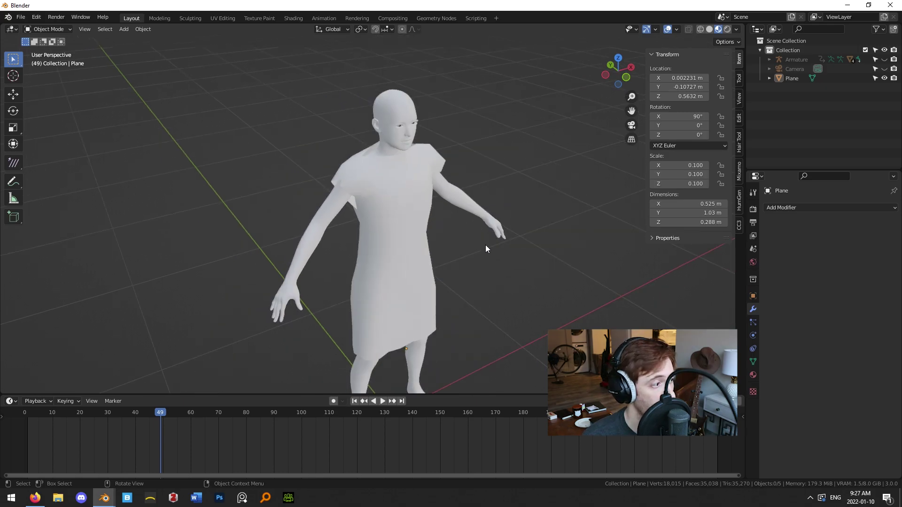
pyautogui.click(416, 213)
pyautogui.click(796, 207)
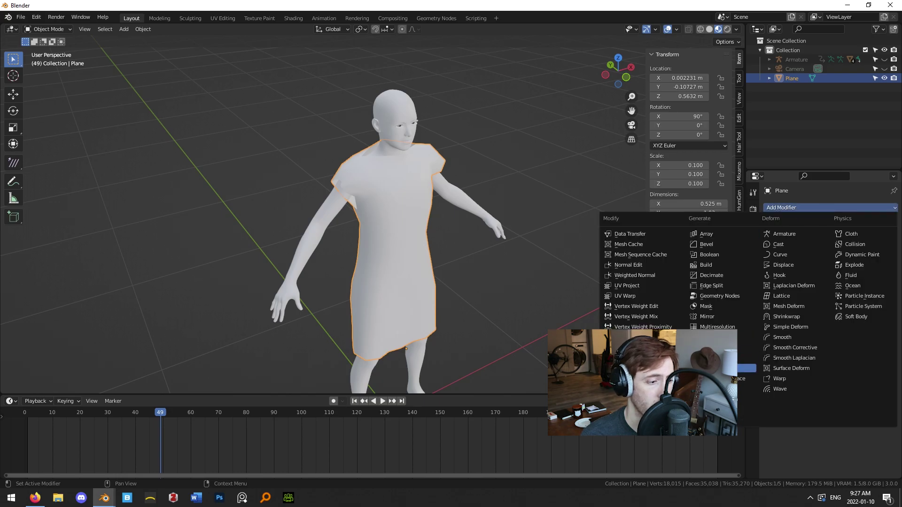
pyautogui.press('Tab')
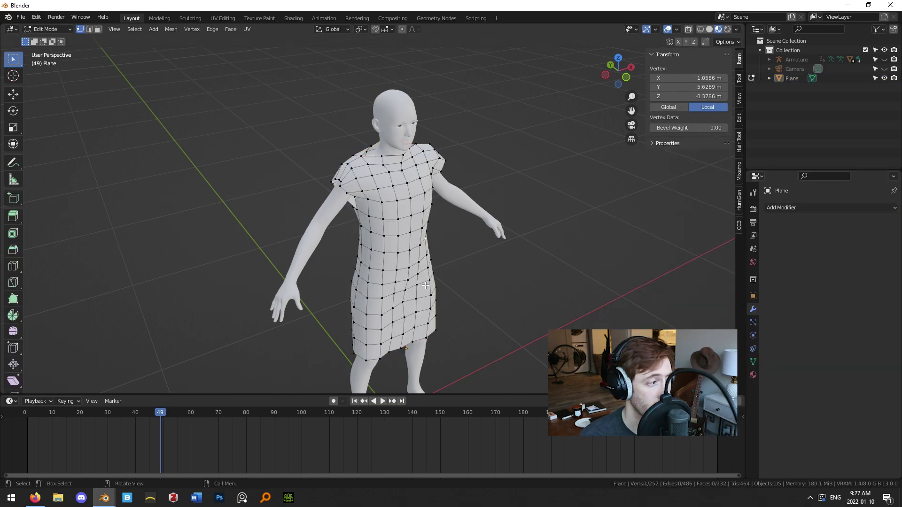
pyautogui.moveTo(426, 285); pyautogui.dragTo(467, 258, button='middle')
pyautogui.press('Tab')
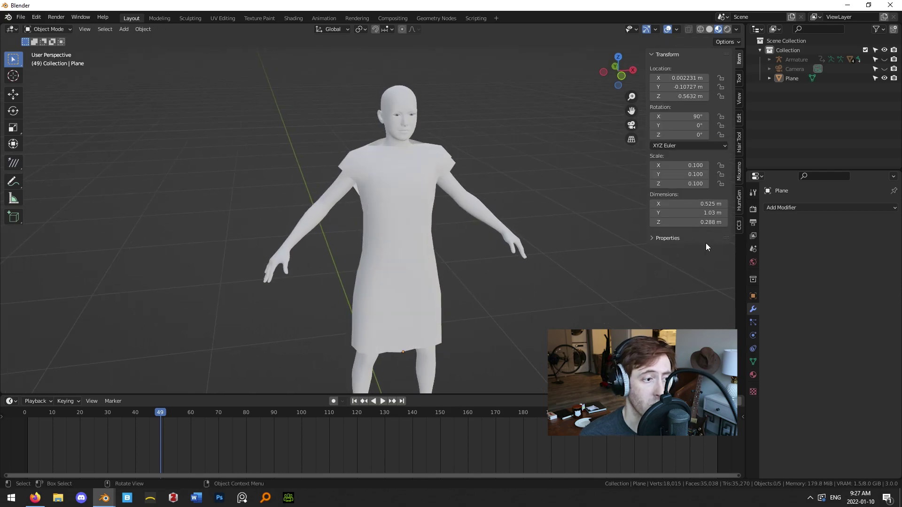
# - Add a Subdivision Surface modifier to the gambeson and check its smoothed shape on the body
pyautogui.click(413, 220)
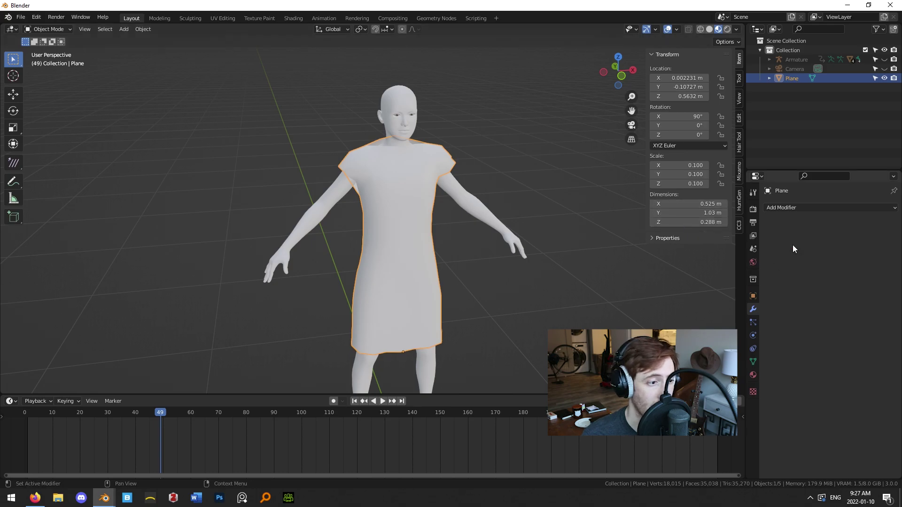
pyautogui.click(792, 209)
pyautogui.click(743, 379)
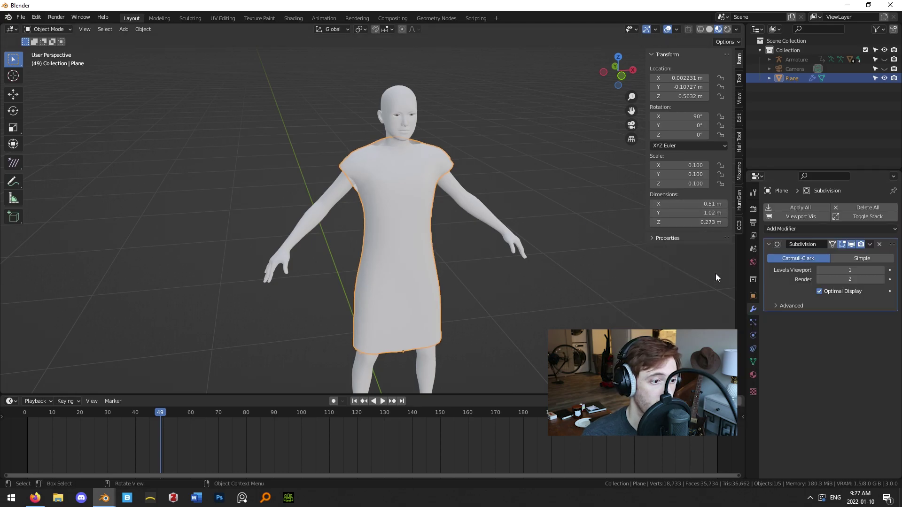
pyautogui.click(506, 267)
pyautogui.scroll(5, 543, 275)
pyautogui.scroll(-5, 537, 266)
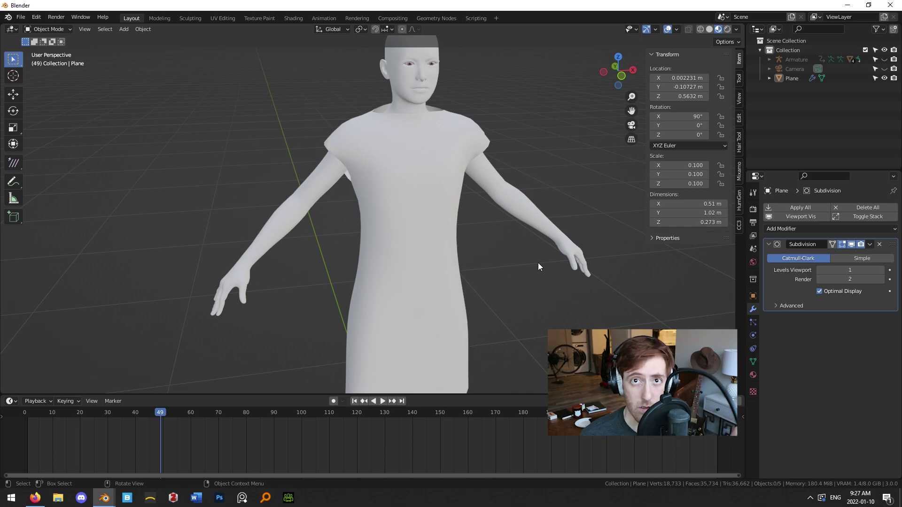
pyautogui.scroll(-2, 372, 282)
pyautogui.moveTo(372, 282); pyautogui.dragTo(440, 277, button='middle')
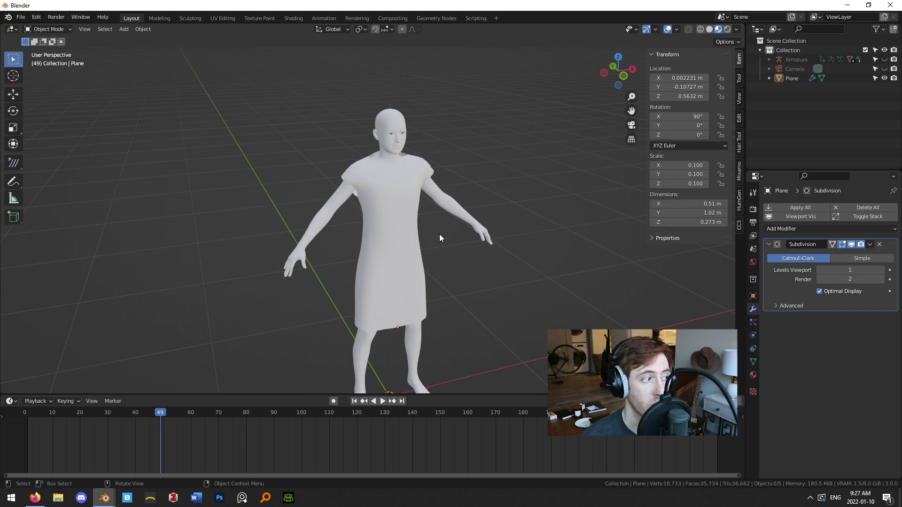
# - Apply the Subdivision modifier to the gambeson mesh and switch to the Sculpting workspace
pyautogui.click(880, 244)
pyautogui.hotkey('ctrl', 'pagedown')
pyautogui.hotkey('ctrl', 'pagedown')
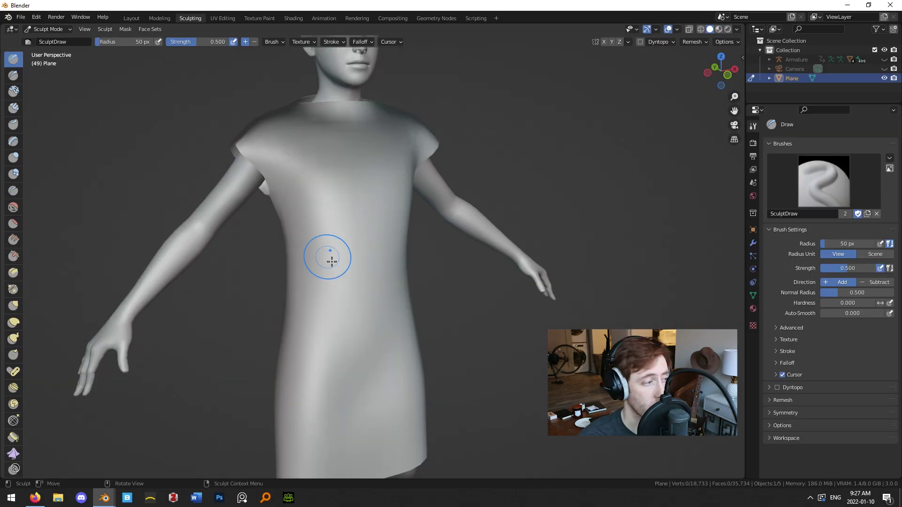
# - Try a Draw brush stroke down the front of the gambeson
pyautogui.moveTo(331, 254)
pyautogui.mouseDown(button='middle')
pyautogui.moveTo(314, 254)
pyautogui.moveTo(354, 253)
pyautogui.mouseUp(button='middle')
pyautogui.moveTo(344, 255)
pyautogui.mouseDown()
pyautogui.moveTo(304, 350)
pyautogui.moveTo(347, 372)
pyautogui.moveTo(332, 367)
pyautogui.moveTo(380, 348)
pyautogui.mouseUp()
pyautogui.moveTo(380, 349)
pyautogui.mouseDown(button='middle')
pyautogui.moveTo(331, 188)
pyautogui.moveTo(371, 312)
pyautogui.moveTo(346, 256)
pyautogui.mouseUp(button='middle')
# - Try deleting the body, eyes and mouth objects in front view so only the gambeson is left, and undo the deletions
pyautogui.press('KP_1')
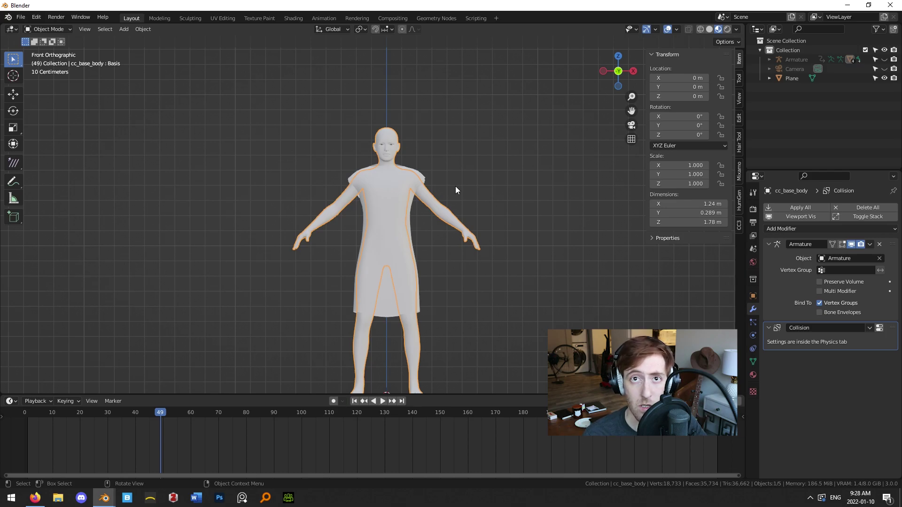
pyautogui.press('Delete')
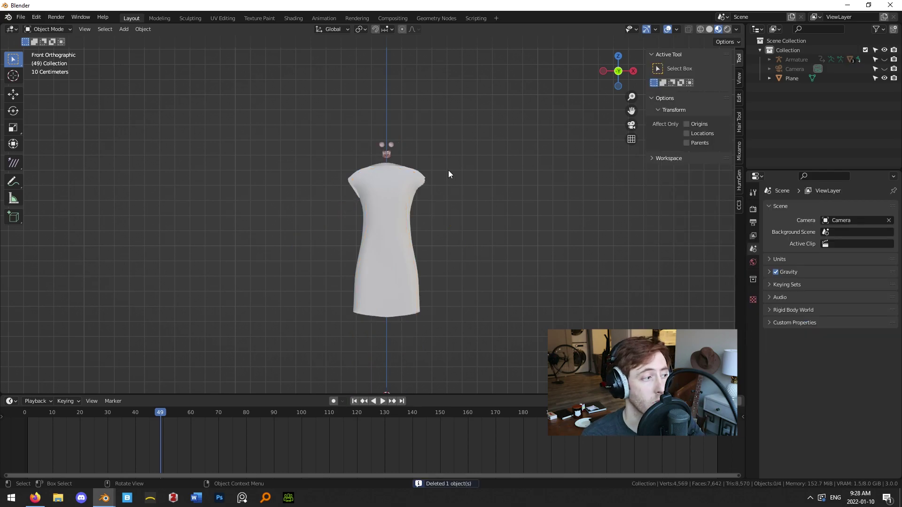
pyautogui.moveTo(355, 105); pyautogui.dragTo(393, 146)
pyautogui.press('Delete')
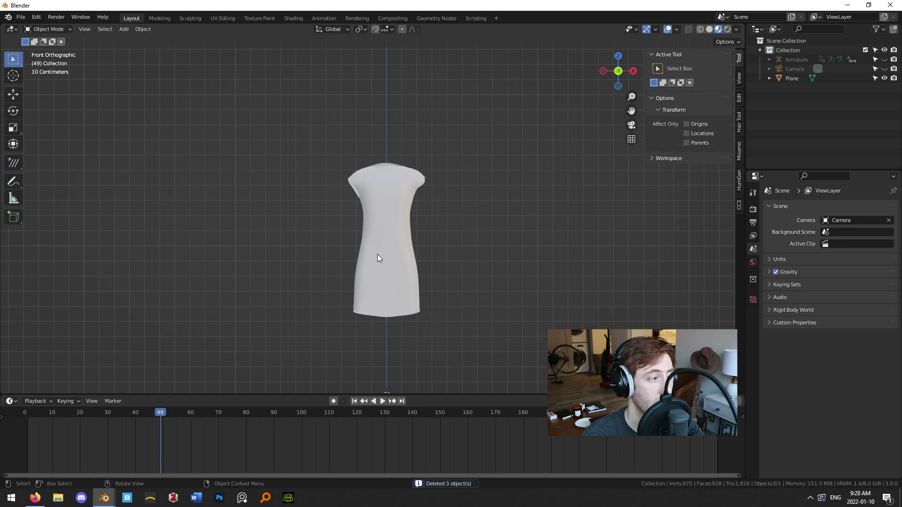
pyautogui.click(377, 254)
pyautogui.hotkey('ctrl', 'z')
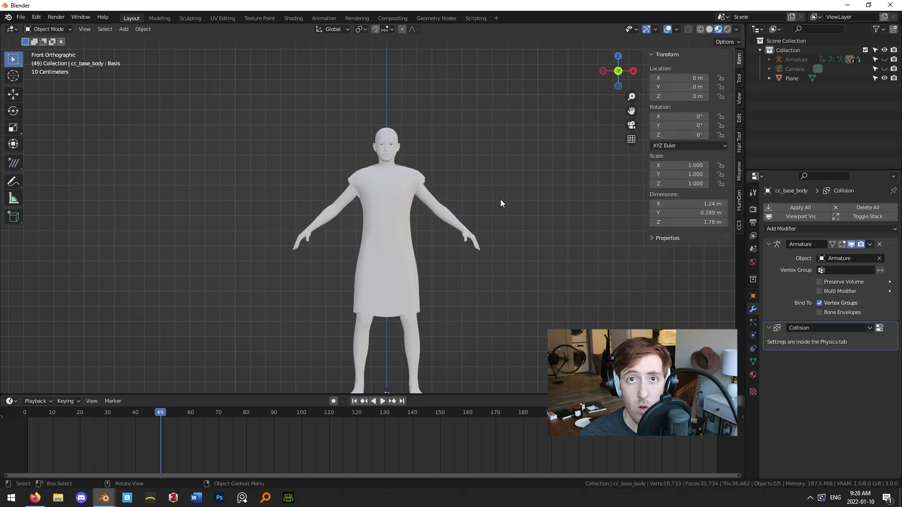